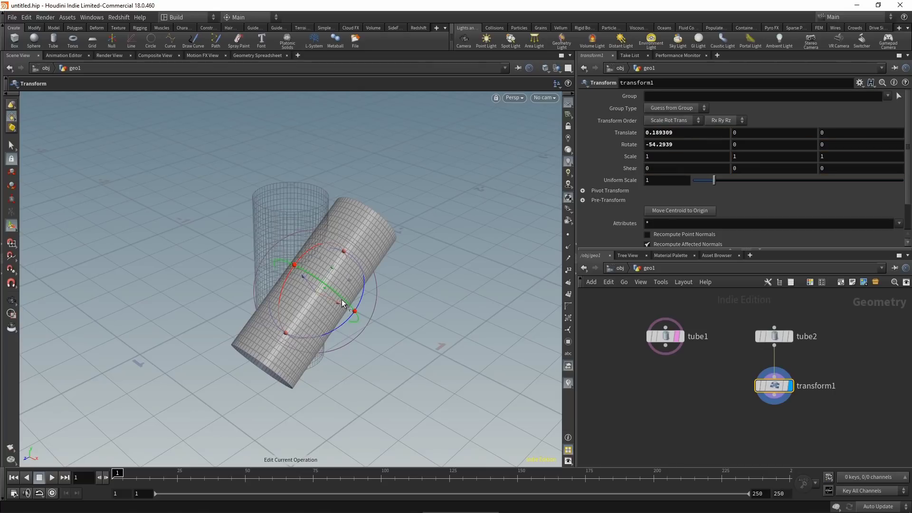
Step: Move the tilted second tube to about 0.24 in X and merge it with the first tube
left_click_drag(336, 300, 343, 309)
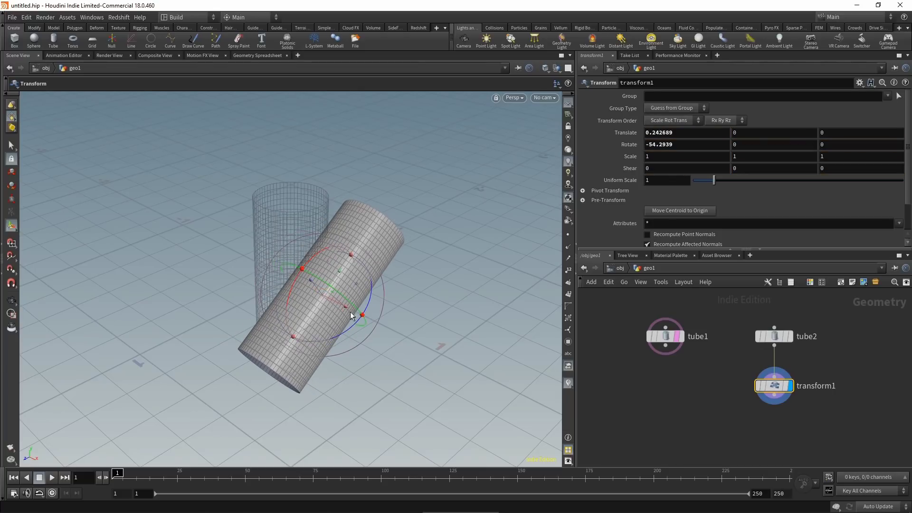
middle_click_drag(702, 402, 686, 359)
key("Tab")
left_click_drag(649, 301, 704, 391)
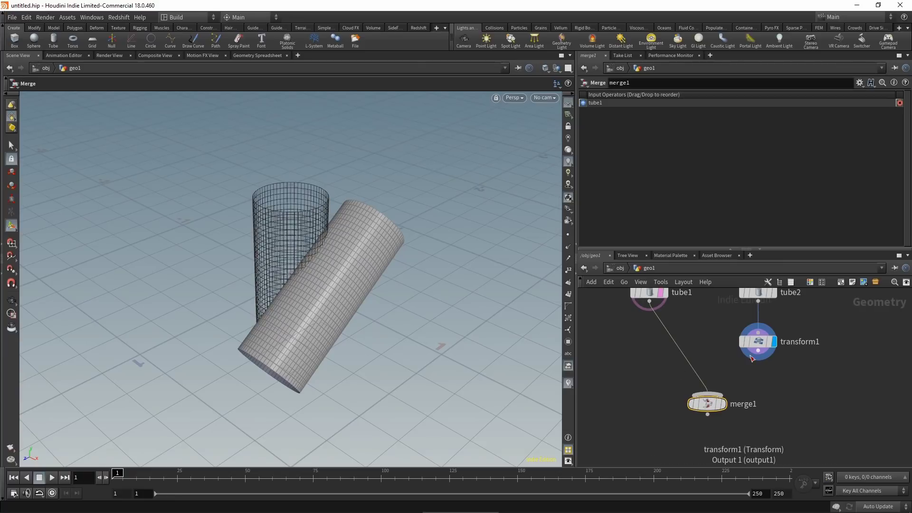
left_click_drag(758, 351, 728, 383)
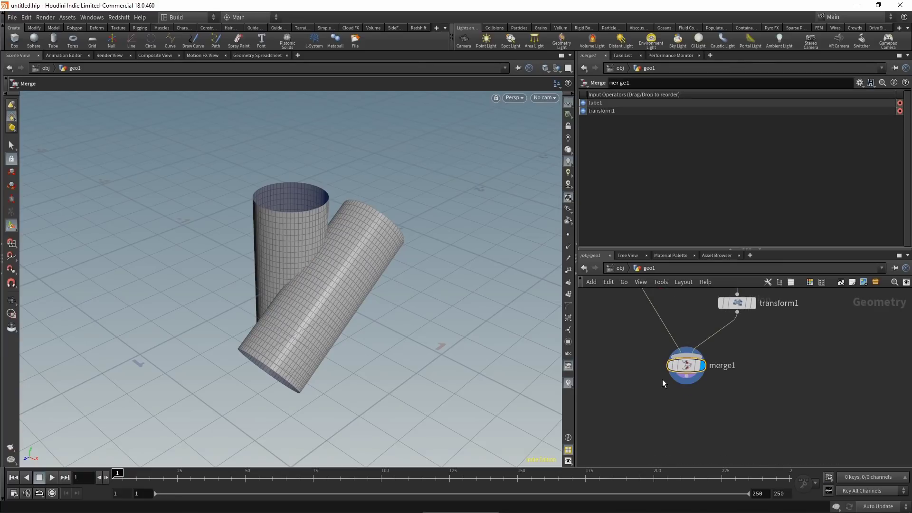
scroll(663, 376, "down", 1)
middle_click_drag(668, 381, 680, 398)
scroll(684, 415, "down", 1)
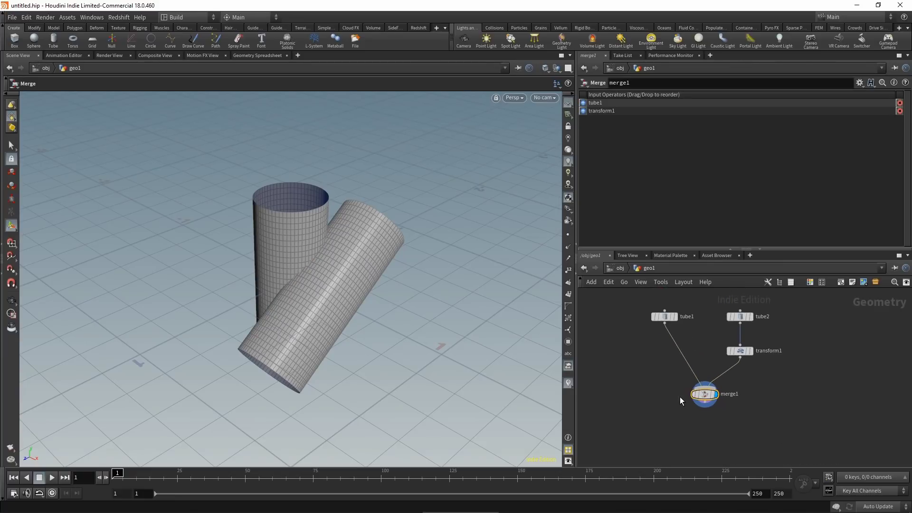
Step: Add a null named Geo_IN after the merge of the two tubes
key("Tab")
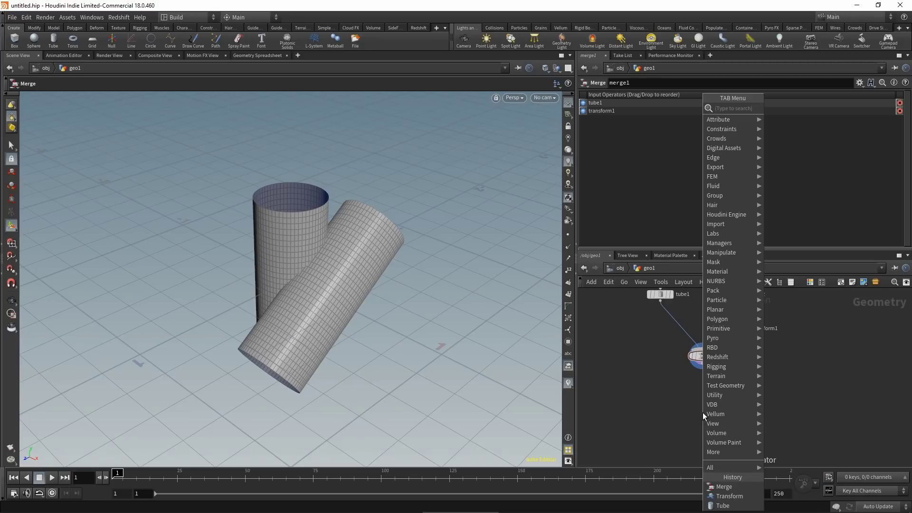
type("null")
key("Return")
left_click(703, 412)
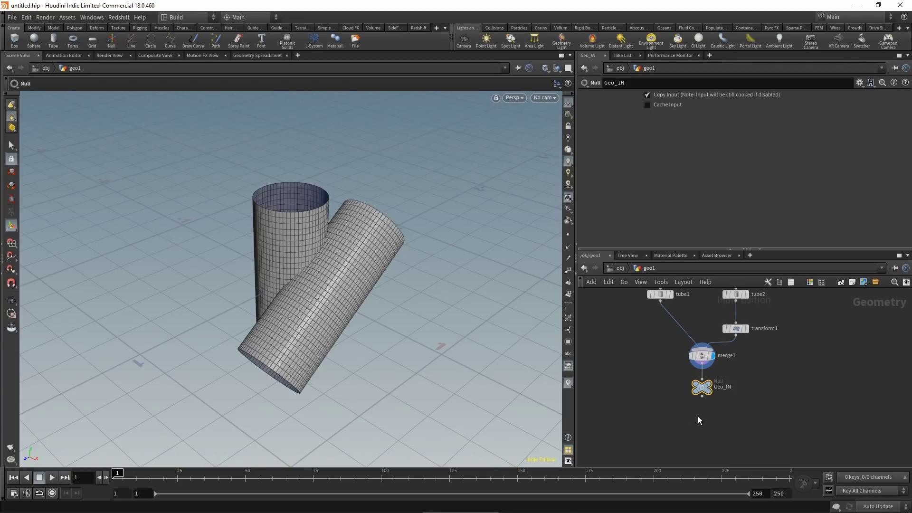
Step: Feed Geo_IN into a new Boolean node, set its operation to Seam, and turn on point display
middle_click_drag(682, 427, 685, 418)
left_click(686, 418)
left_click(685, 417)
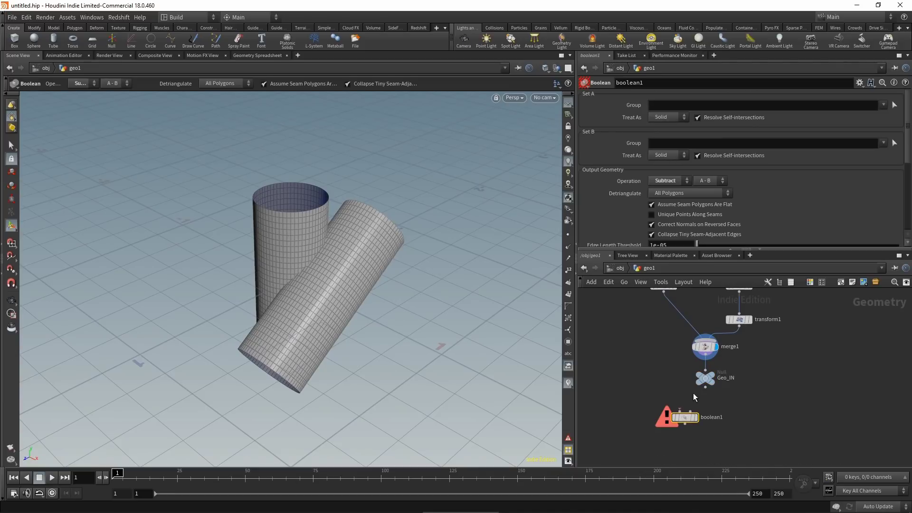
left_click_drag(705, 388, 680, 411)
left_click(697, 417)
left_click(670, 182)
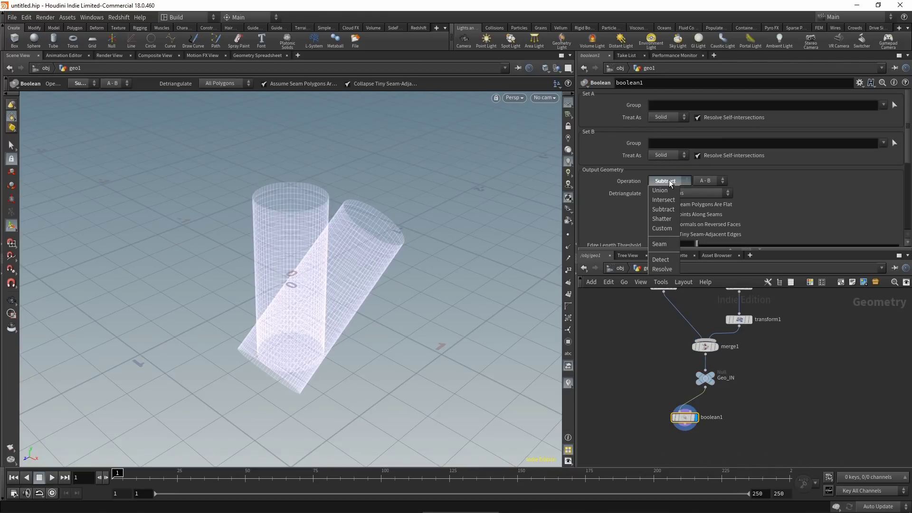
left_click(664, 243)
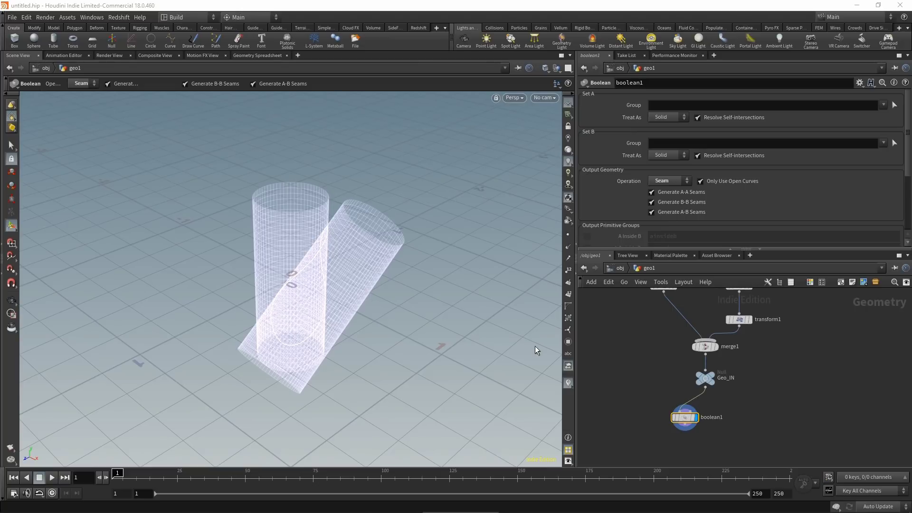
left_click(570, 237)
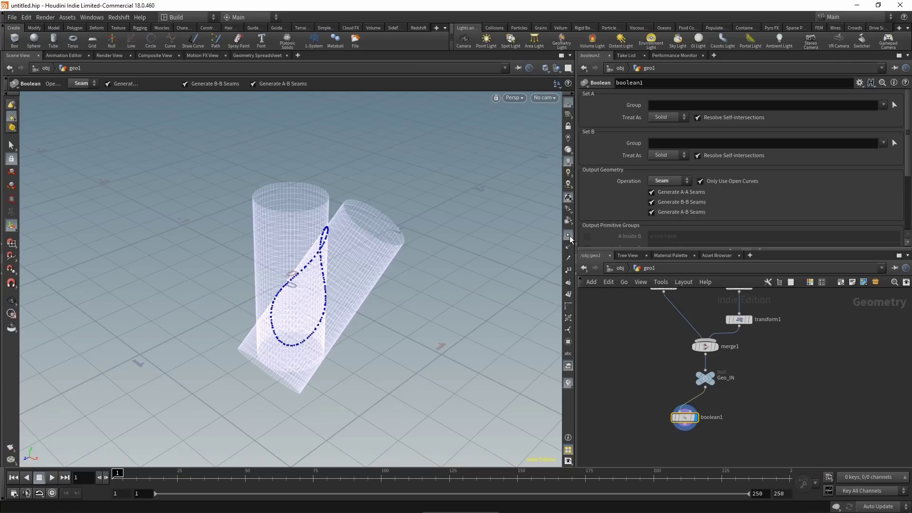
Step: Connect a Resample node after the boolean and display its output
middle_click_drag(637, 399, 633, 367)
left_click_drag(680, 388, 671, 378)
middle_click_drag(667, 408, 657, 394)
key("r")
left_click(648, 416)
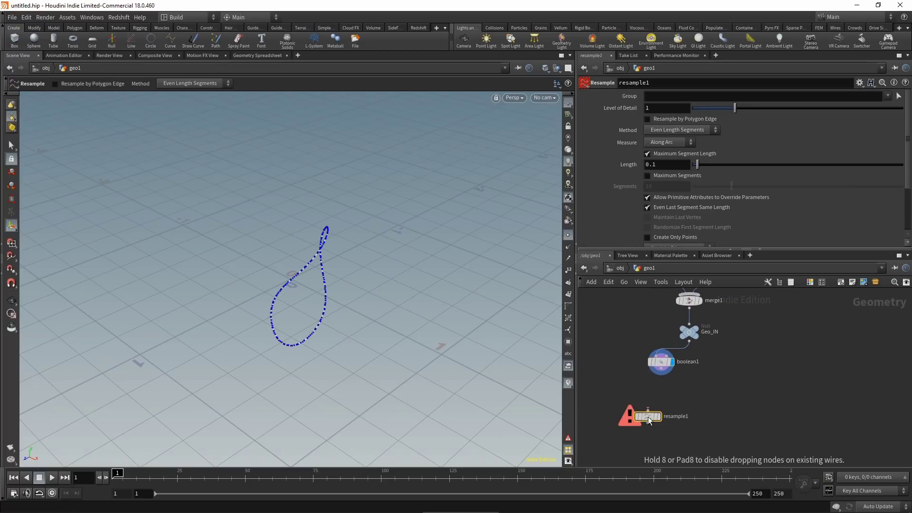
left_click_drag(661, 368, 648, 410)
left_click_drag(648, 416, 661, 392)
left_click(672, 392)
Step: Set the resample's maximum segment length to 0.02
left_click(660, 166)
key("BackSpace")
type("02")
key("Return")
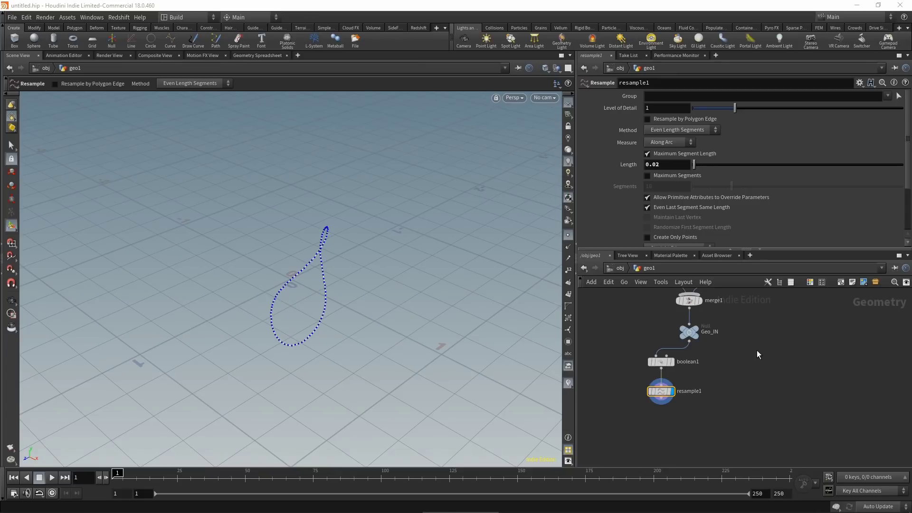
Step: Show point numbers and examine the spot where the resampled curve's start and end meet
left_click(569, 270)
left_click_drag(412, 287, 316, 256, "alt")
scroll(326, 206, "up", 5)
scroll(329, 209, "up", 3)
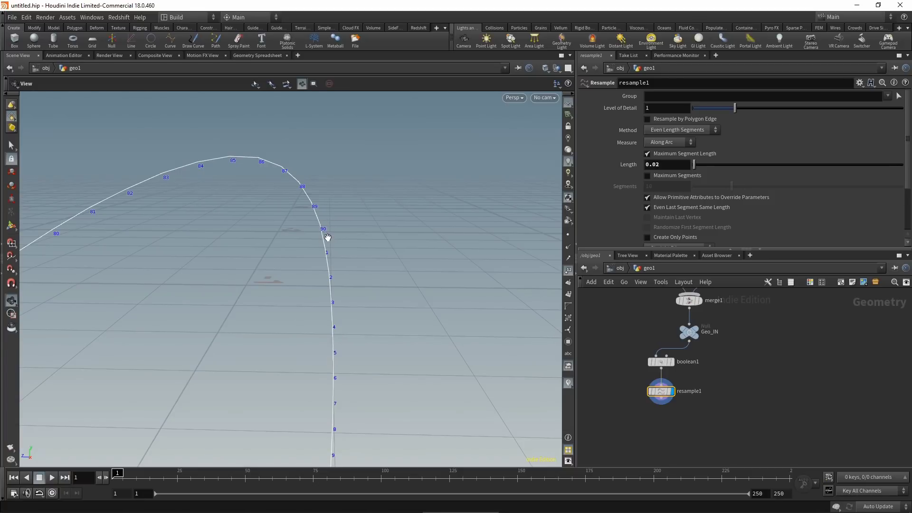
left_click_drag(320, 231, 331, 238)
Step: Add and display a Fuse node after the resample to join the curve's overlapping end points
middle_click_drag(732, 451, 728, 418)
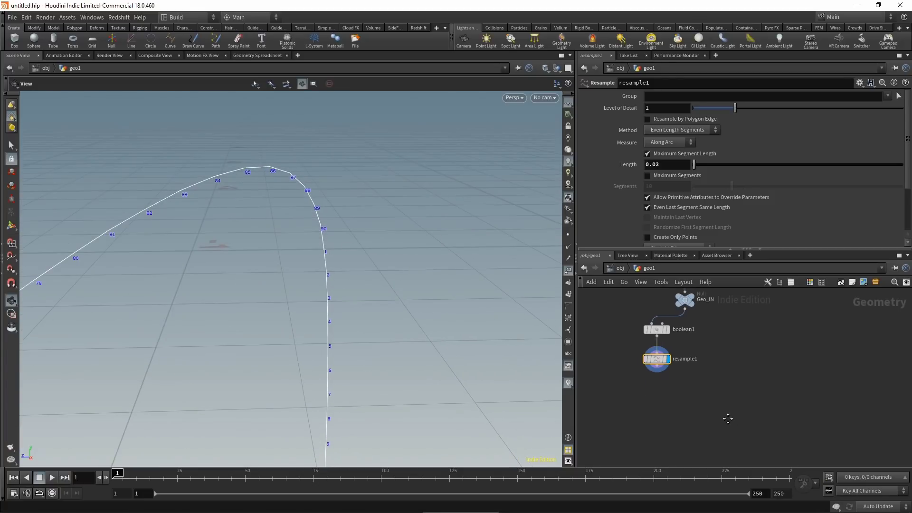
key("Tab")
type("fu")
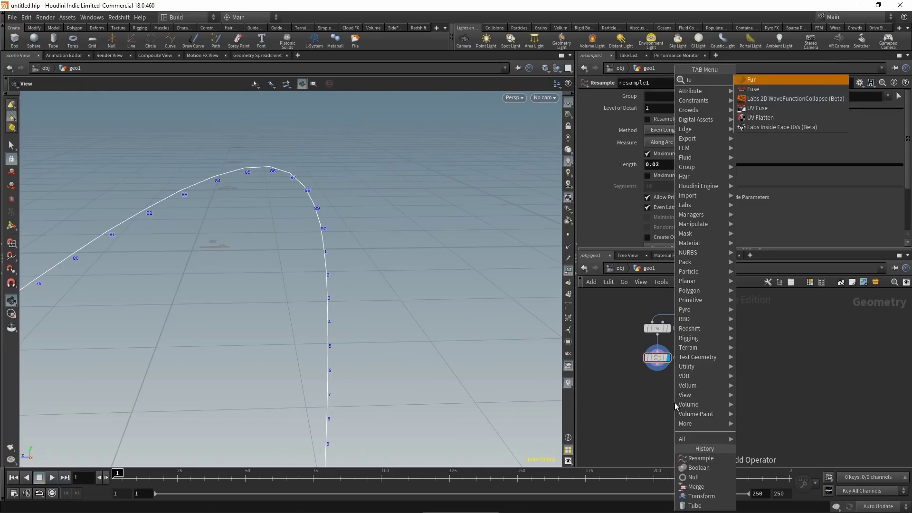
type("s")
key("Return")
left_click(671, 399)
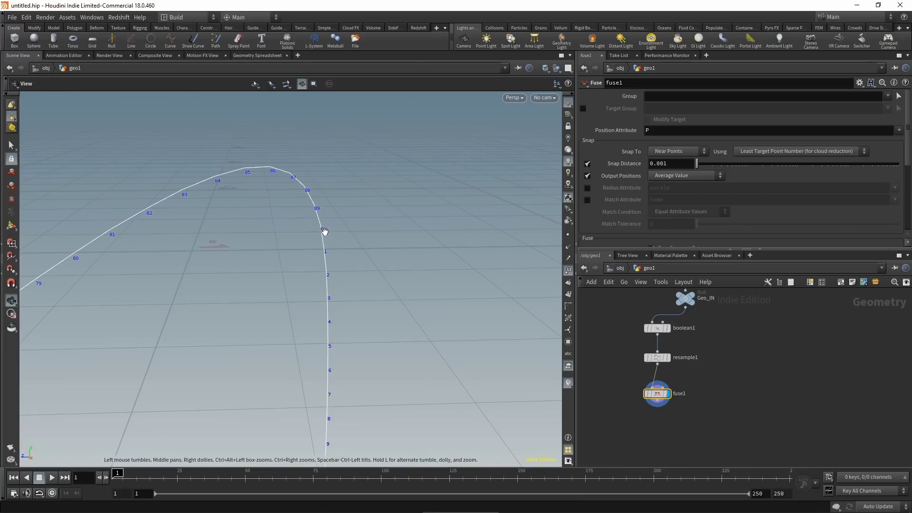
scroll(335, 261, "down", 5)
left_click_drag(322, 248, 334, 261)
Step: Add a separate Tube node beside the seam curve's node chain
middle_click_drag(698, 391, 755, 399)
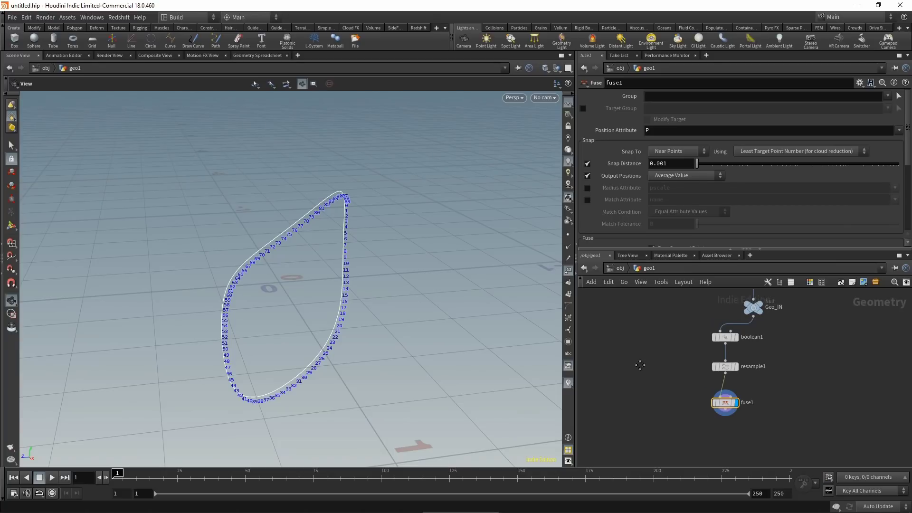
key("Tab")
type("tube")
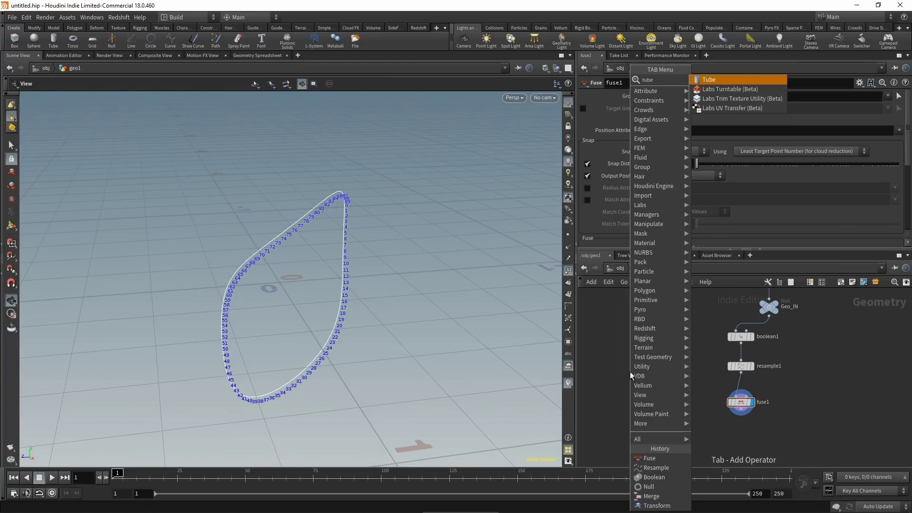
key("Return")
left_click(630, 372)
scroll(606, 244, "up", 2)
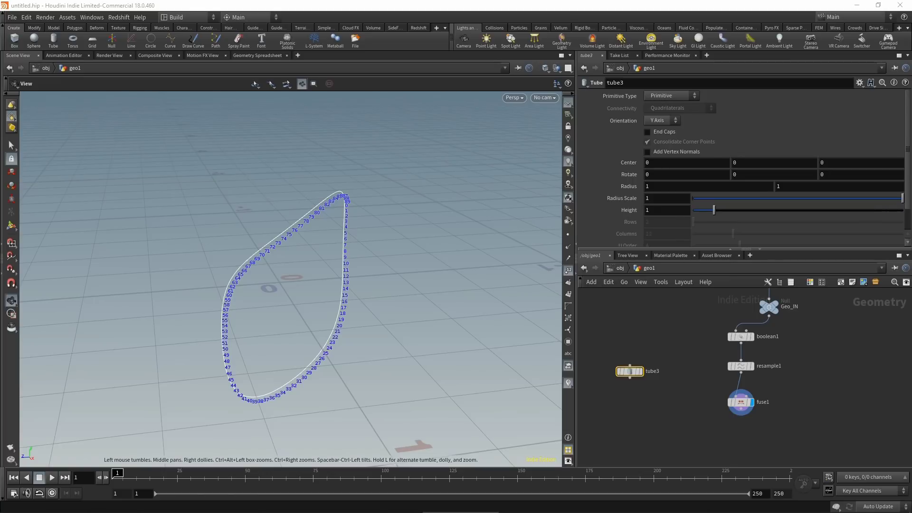
Step: Set the new tube's radius scale and height both to 0.015 and display it
left_click(646, 198)
type(".015")
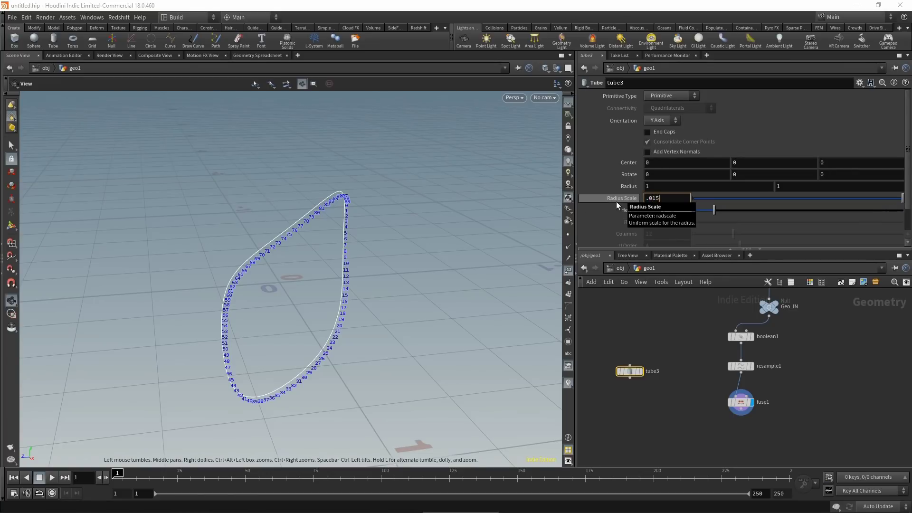
key("Tab")
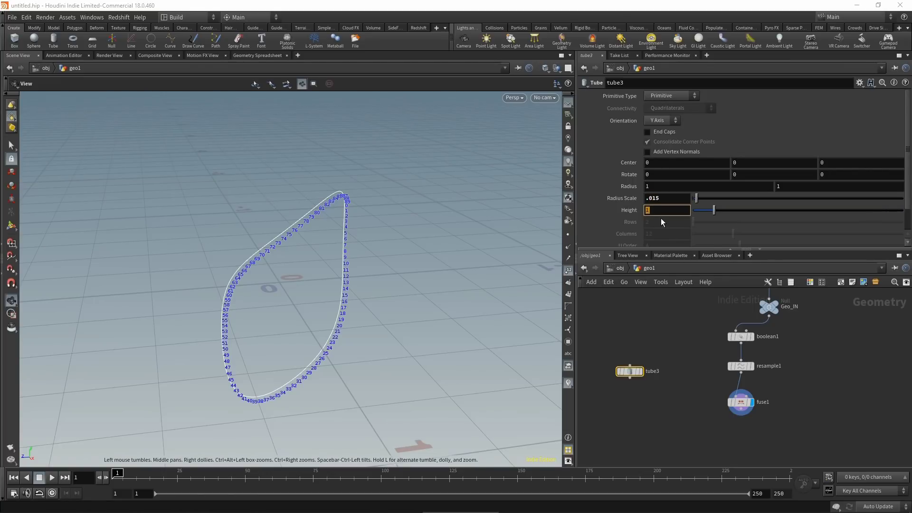
type(".015")
key("Return")
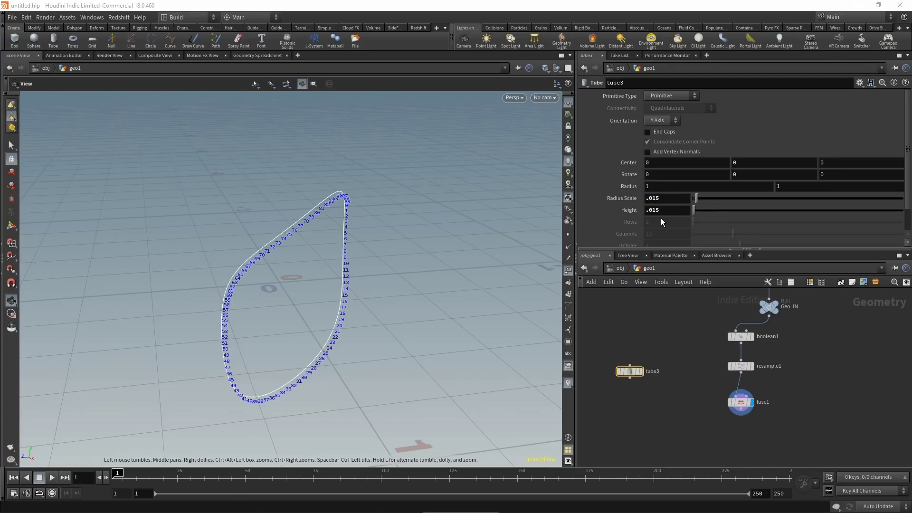
left_click(640, 372)
scroll(273, 283, "up", 8)
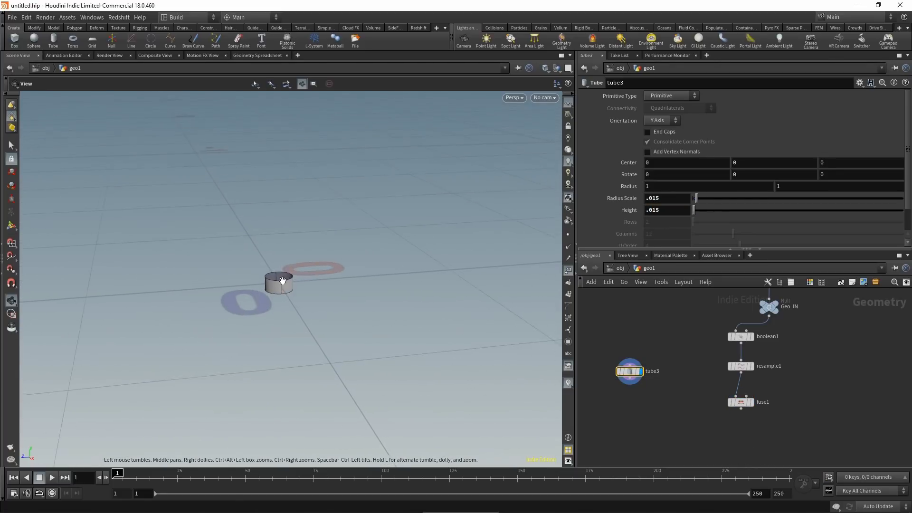
Step: Change the small tube to a polygon primitive with 32 columns and end caps
left_click(674, 98)
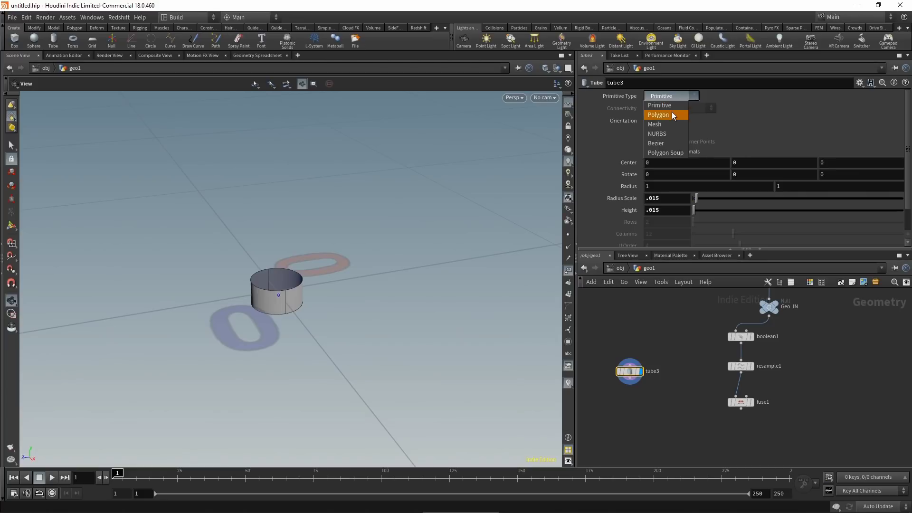
left_click(659, 115)
left_click_drag(733, 222, 824, 221)
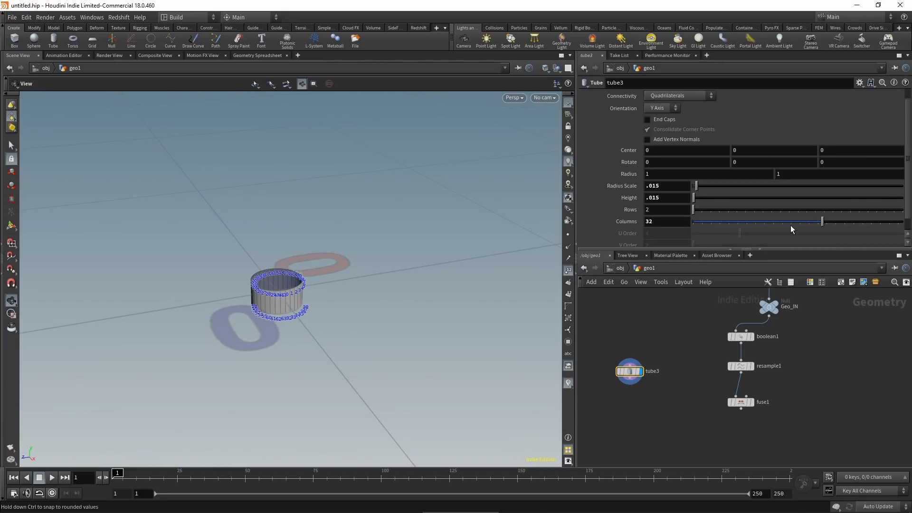
left_click(672, 118)
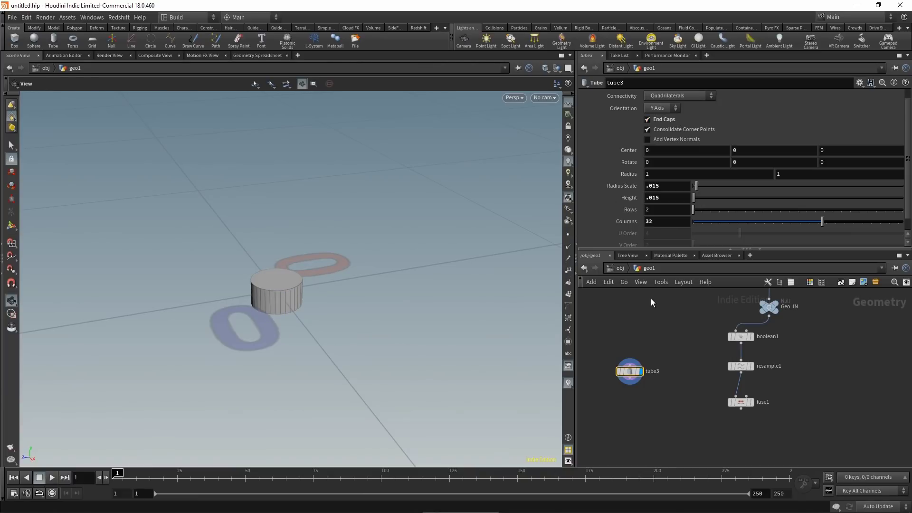
Step: Connect an Edit node after the small tube and display it
key("h")
key("Tab")
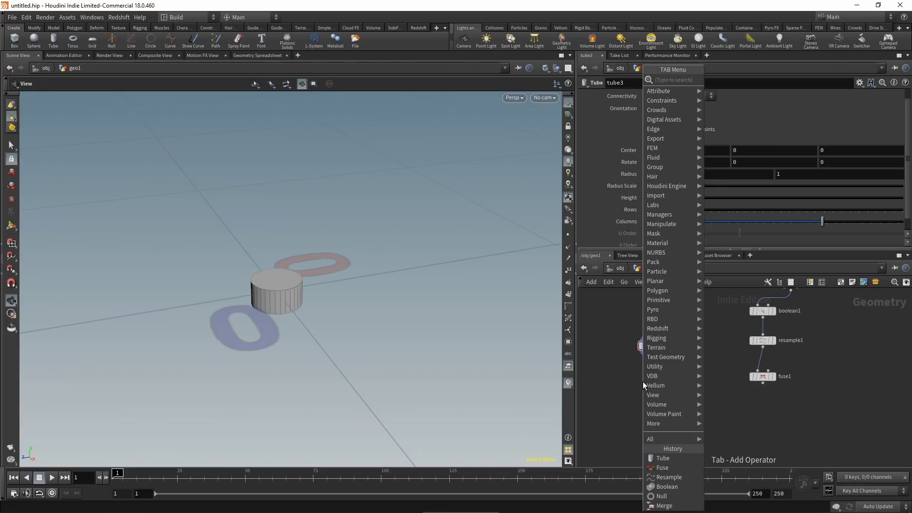
type("edit")
key("Return")
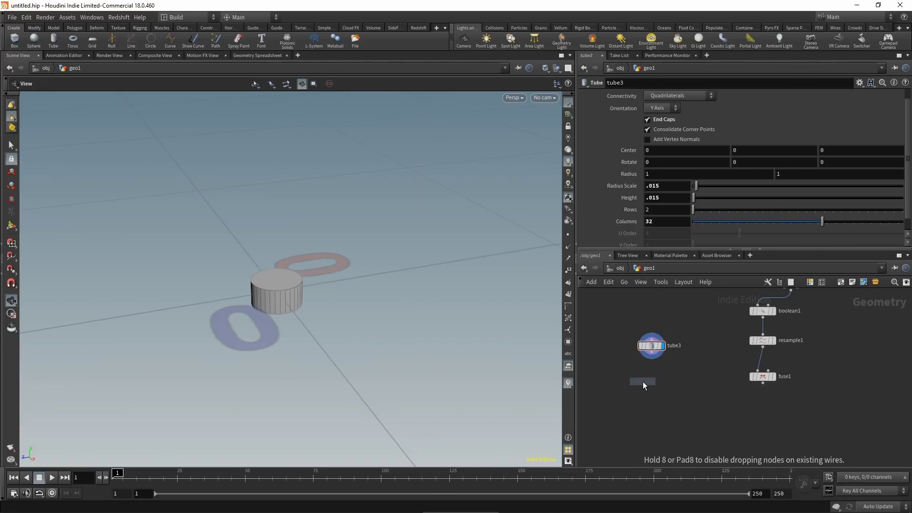
left_click(643, 381)
left_click_drag(641, 382, 649, 376)
key("r")
left_click(655, 378)
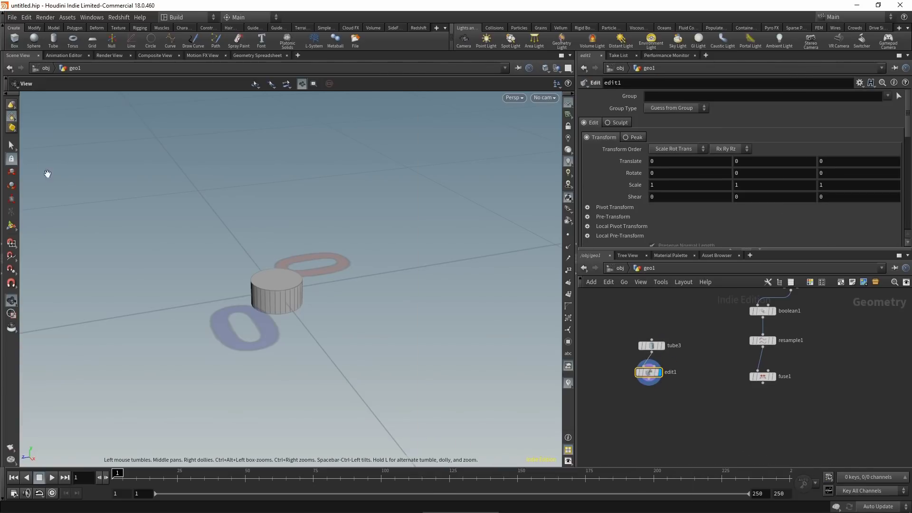
Step: Lower two opposite vertical edges of the small tube by about 0.005, with a soft edit radius of about 0.0245
left_click(11, 145)
scroll(256, 254, "down", 8, "alt")
left_click_drag(256, 254, 233, 293, "alt")
scroll(265, 259, "up", 5)
key("s")
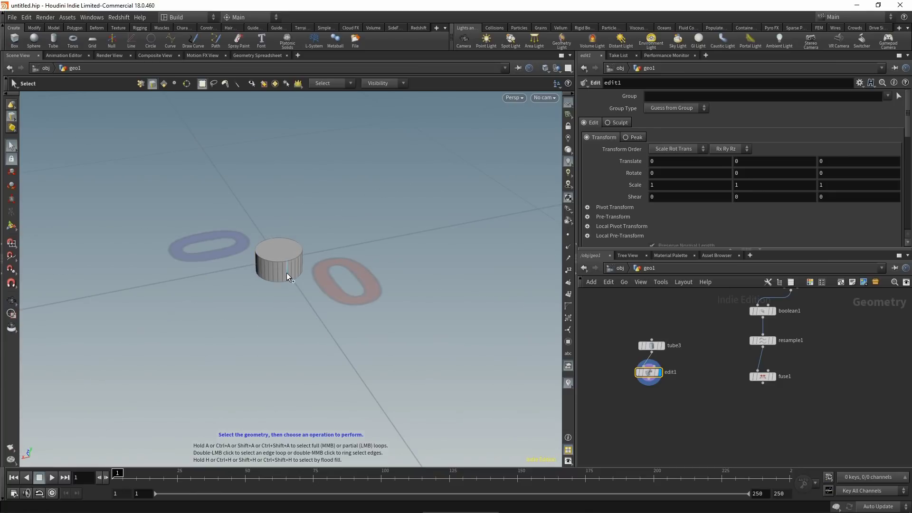
left_click_drag(287, 273, 278, 323, "alt")
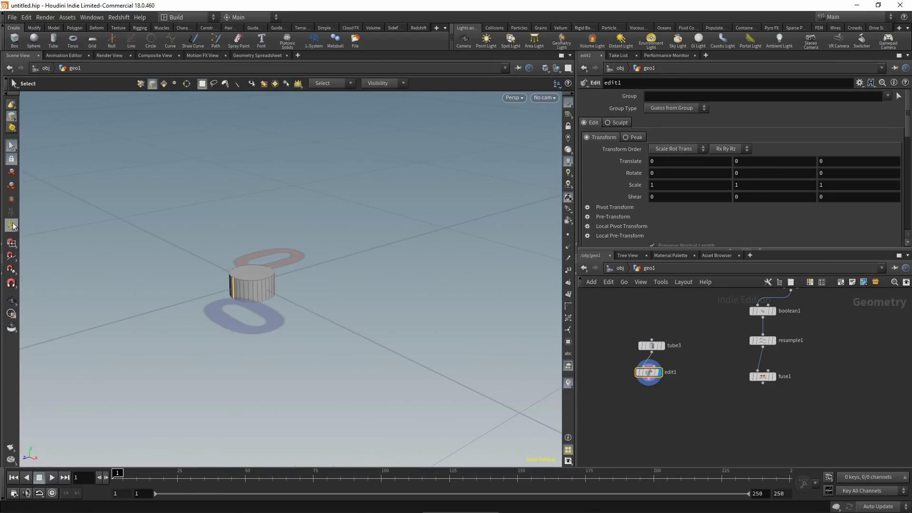
left_click(11, 173)
left_click_drag(251, 250, 252, 249)
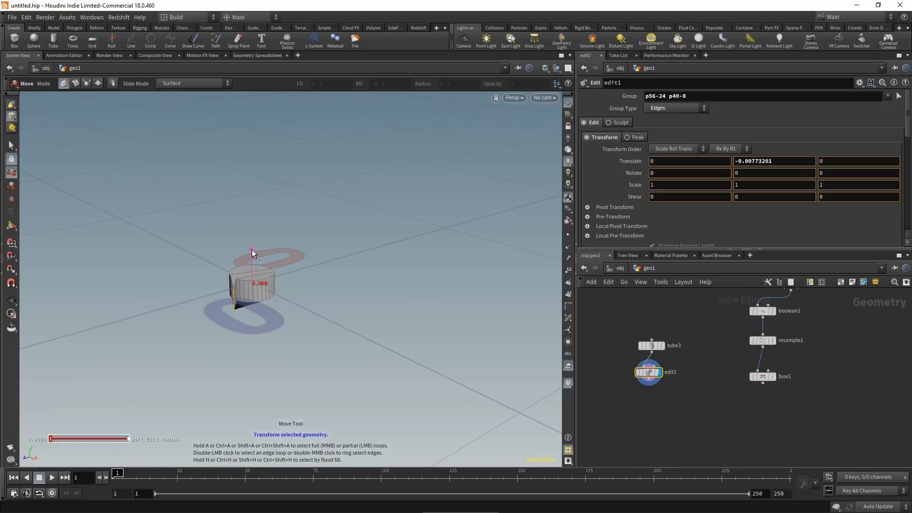
left_click_drag(53, 438, 54, 439)
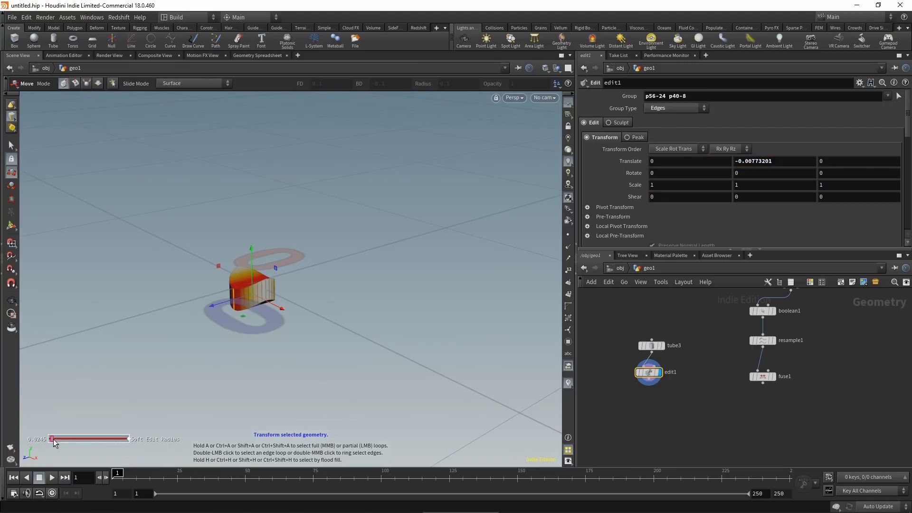
mouse_move(242, 344)
left_mouse_down("alt")
mouse_move(323, 306)
mouse_move(238, 328)
left_mouse_up("alt")
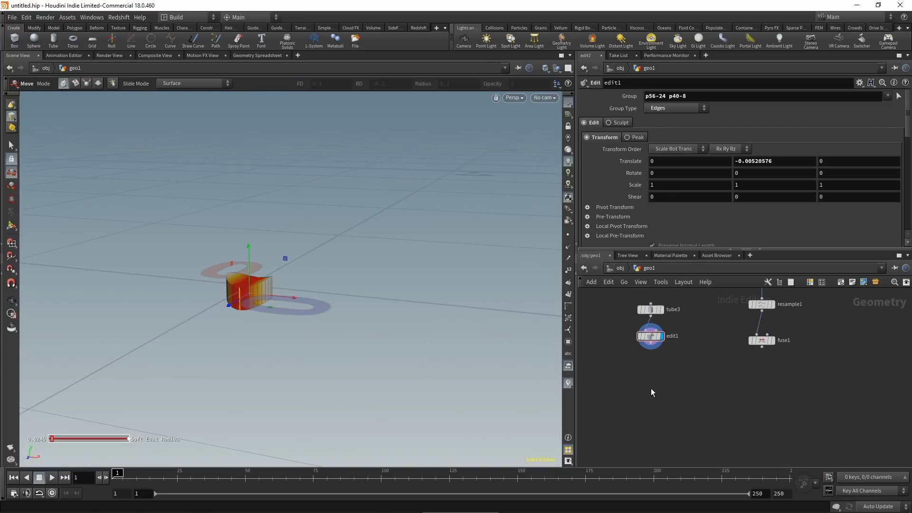
Step: Add a Divide node after the edit to triangulate the bent tube piece
key("Tab")
type("div")
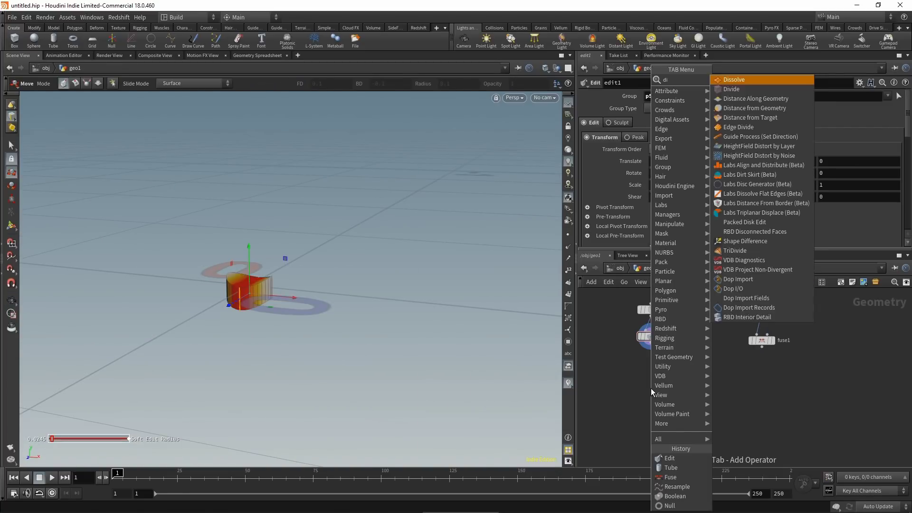
key("Return")
key("Return")
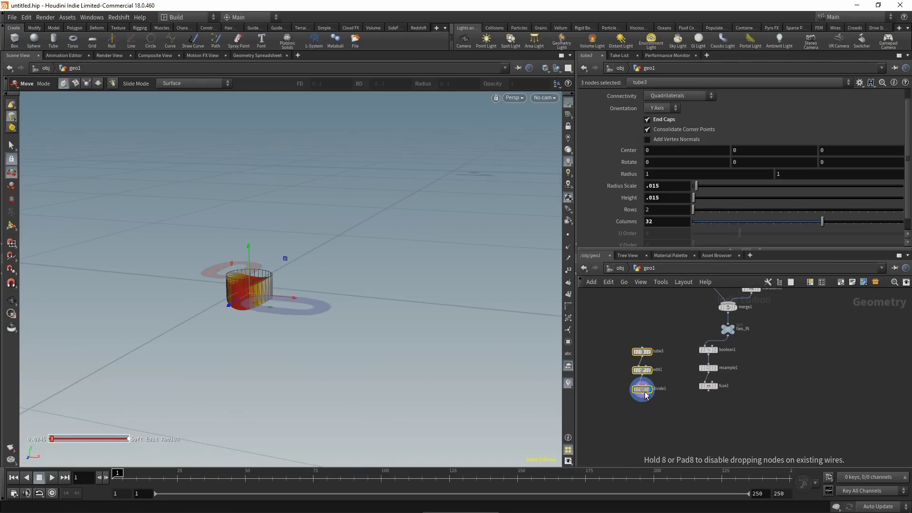
Step: Copy the divided tube piece onto the fused curve's points with a Copy to Points node and display the result
left_click_drag(644, 392, 649, 392)
mouse_move(656, 412)
middle_mouse_down()
mouse_move(653, 393)
mouse_move(665, 396)
middle_mouse_up()
left_click(662, 406)
key("Tab")
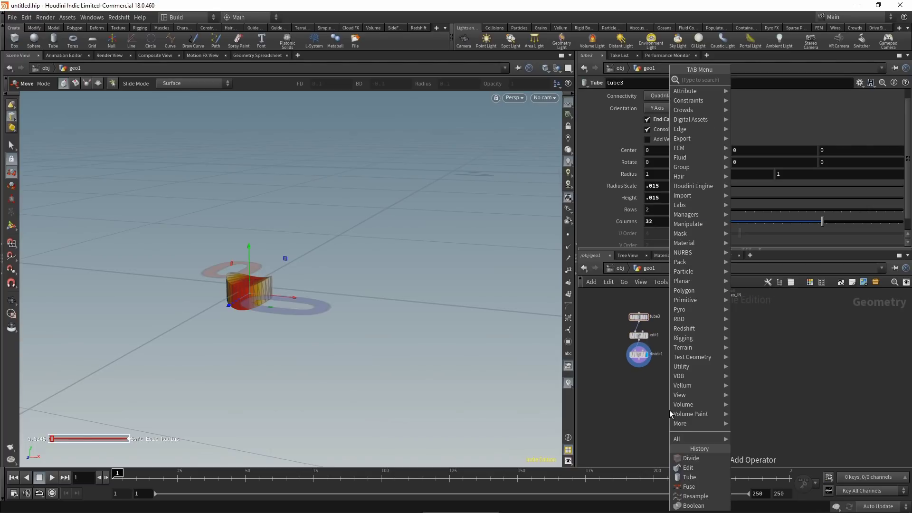
type("cop")
left_click_drag(701, 357, 670, 393)
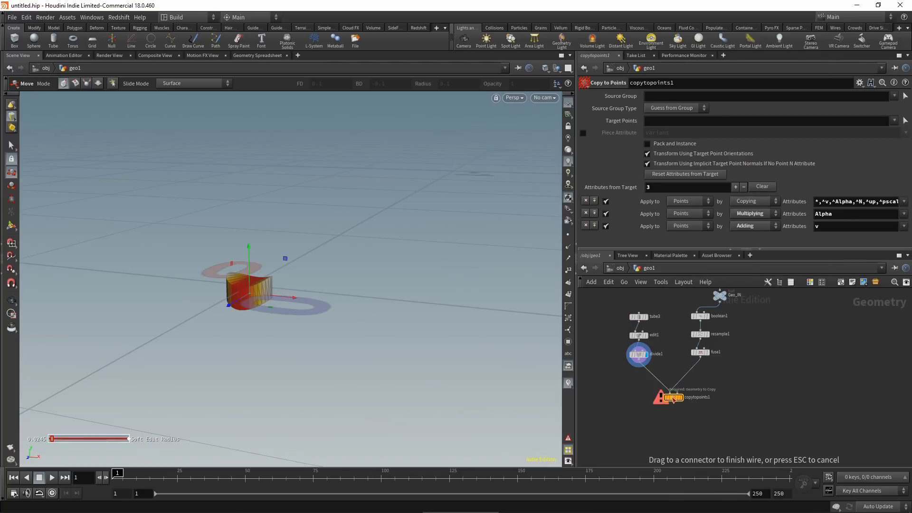
left_click_drag(639, 360, 670, 393)
left_click_drag(702, 357, 677, 392)
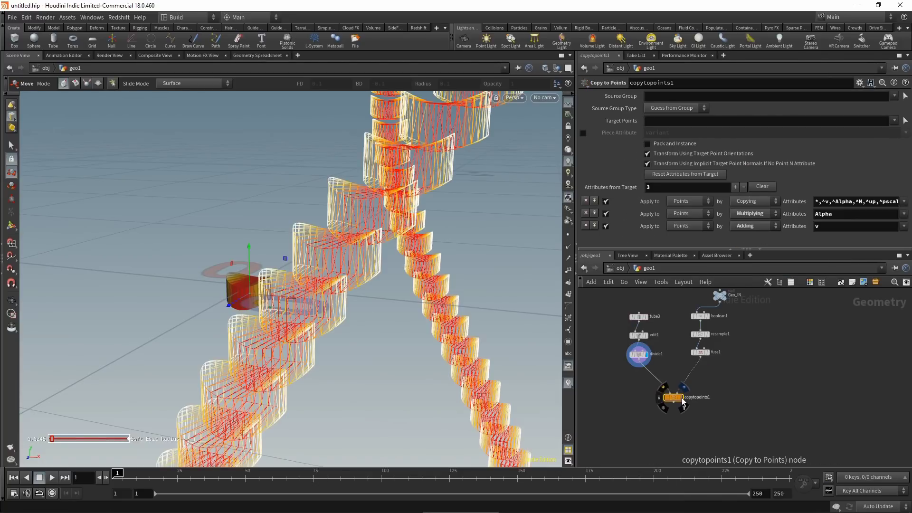
left_click(681, 398)
scroll(386, 309, "down", 6)
left_click_drag(433, 314, 360, 330)
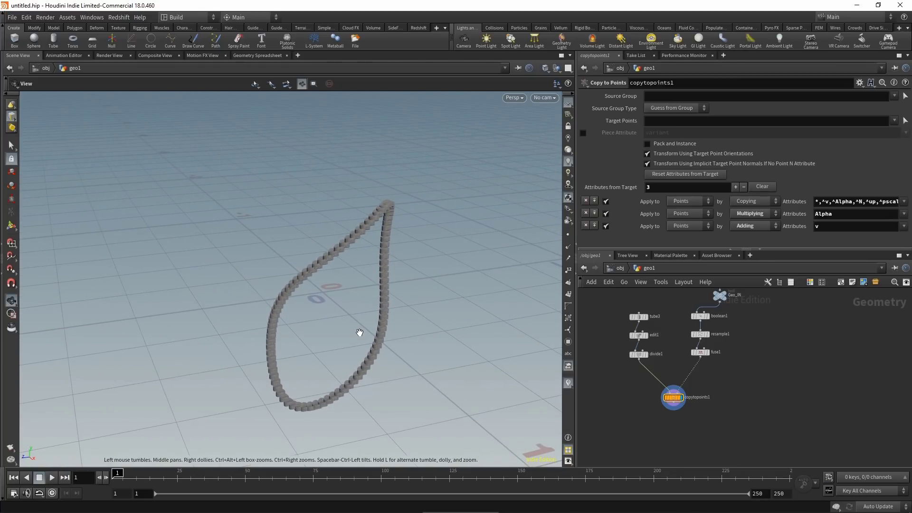
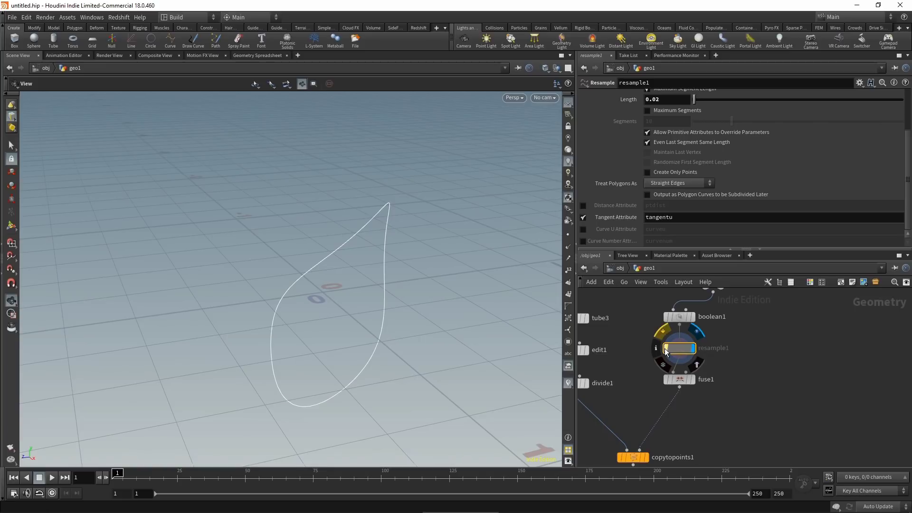
Step: Inspect the resampled curve's tangentu attribute with a vector marker visualizer at length scale 0.38, and hide the visualizer again
left_click(654, 350)
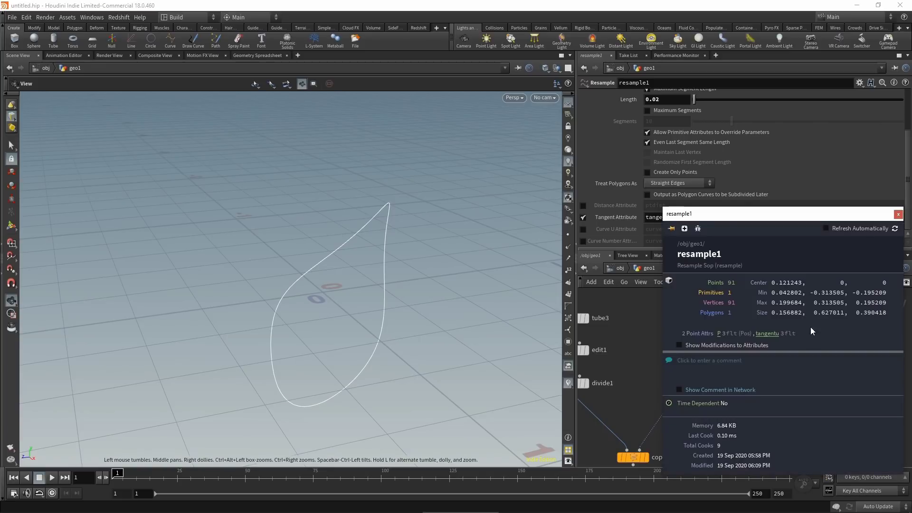
left_click(769, 334)
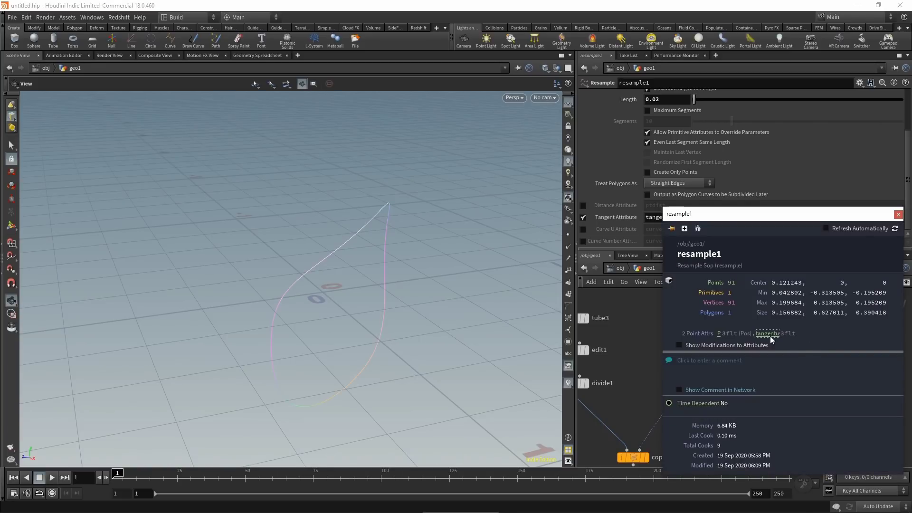
left_click(569, 384)
left_click(659, 372)
left_click(632, 304)
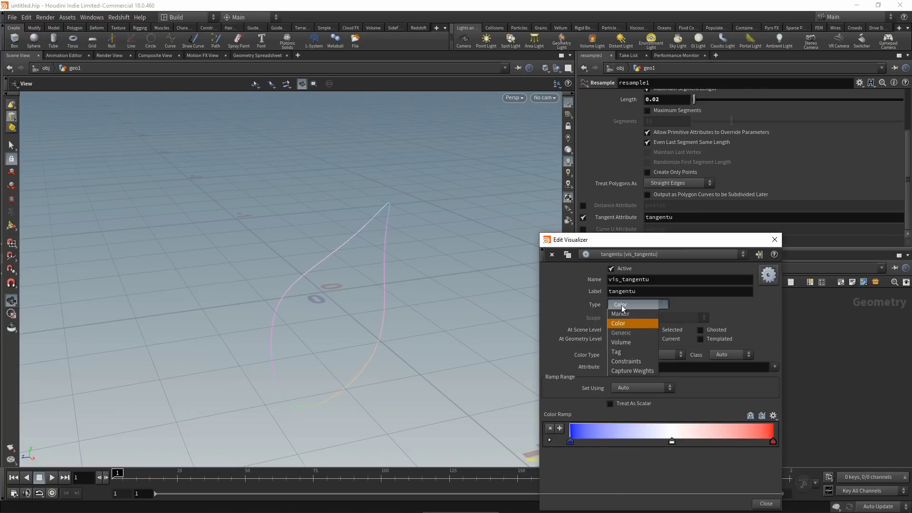
left_click(620, 313)
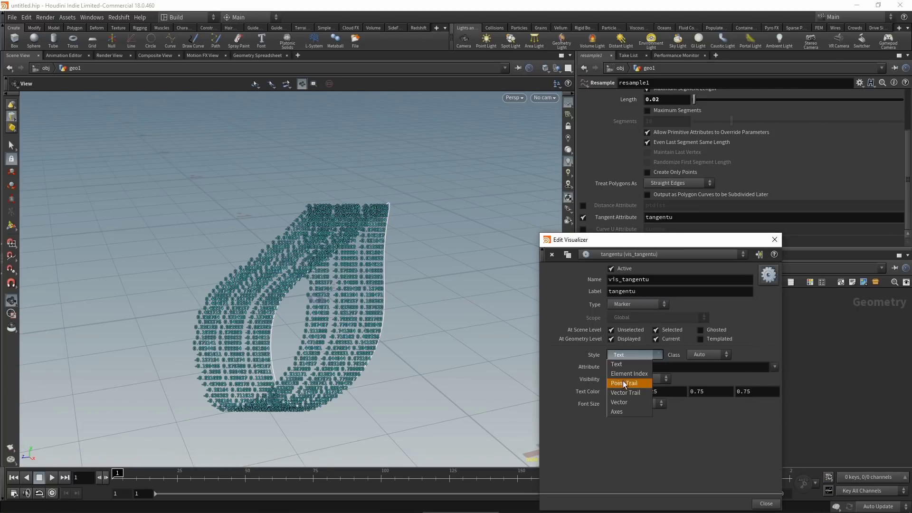
left_click(626, 400)
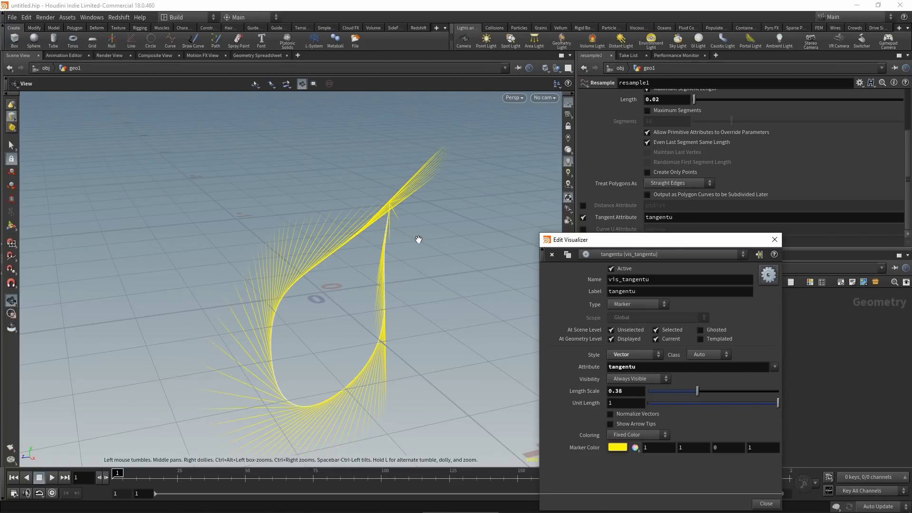
left_click(774, 240)
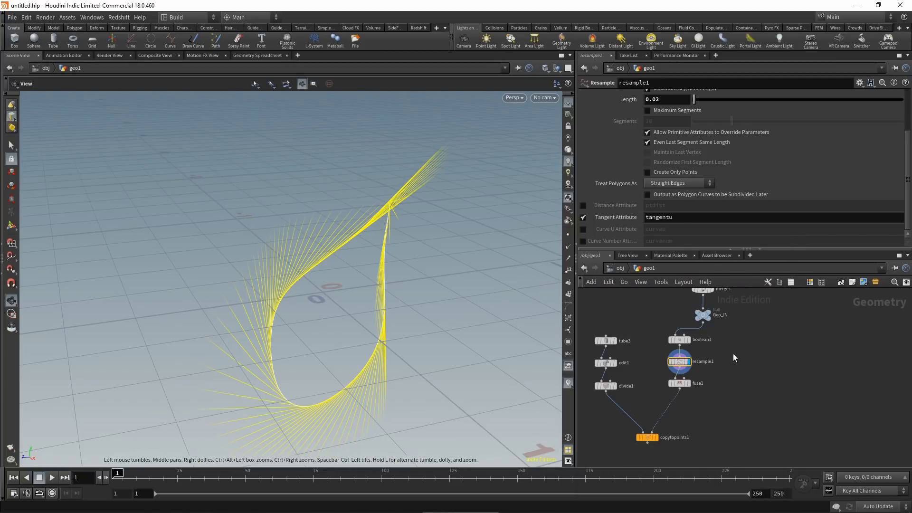
left_click(569, 383)
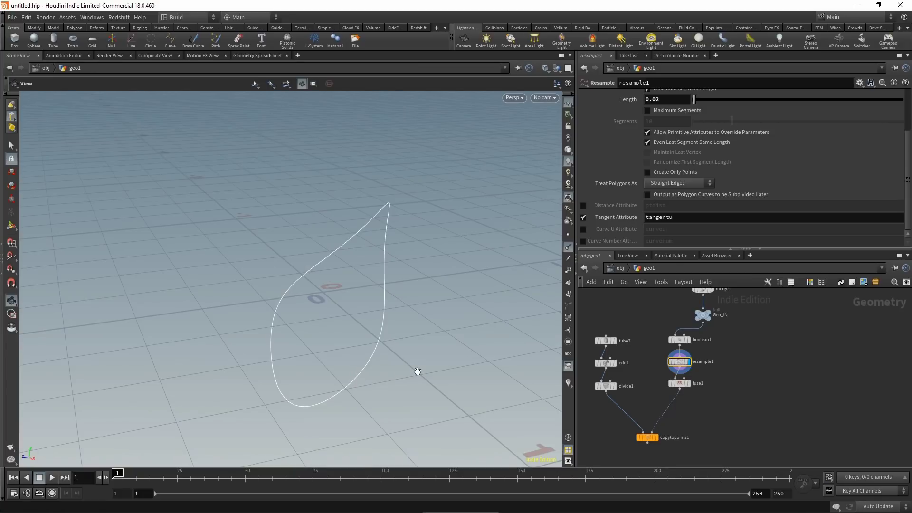
Step: Add a second Boolean node after Geo_IN and set its operation to Union
middle_click_drag(737, 337, 733, 349)
key("Tab")
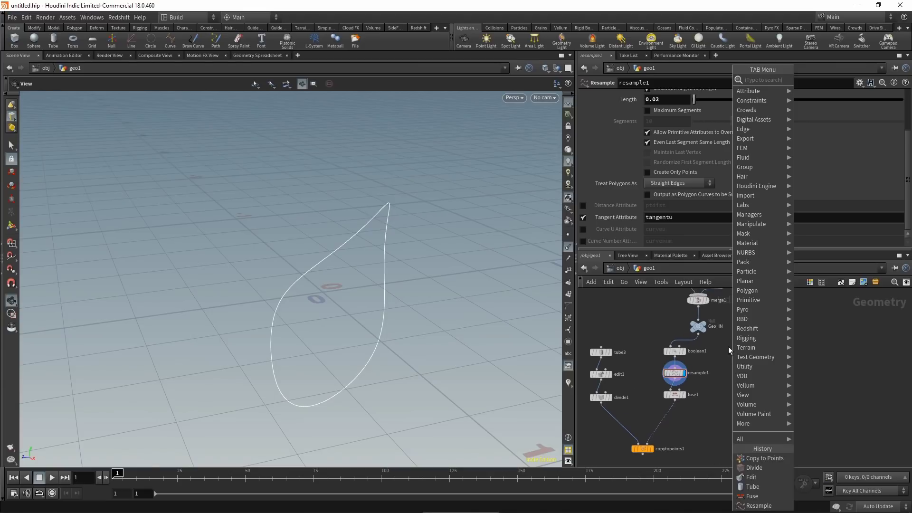
type("bool")
key("Return")
left_click(729, 348)
left_click(664, 182)
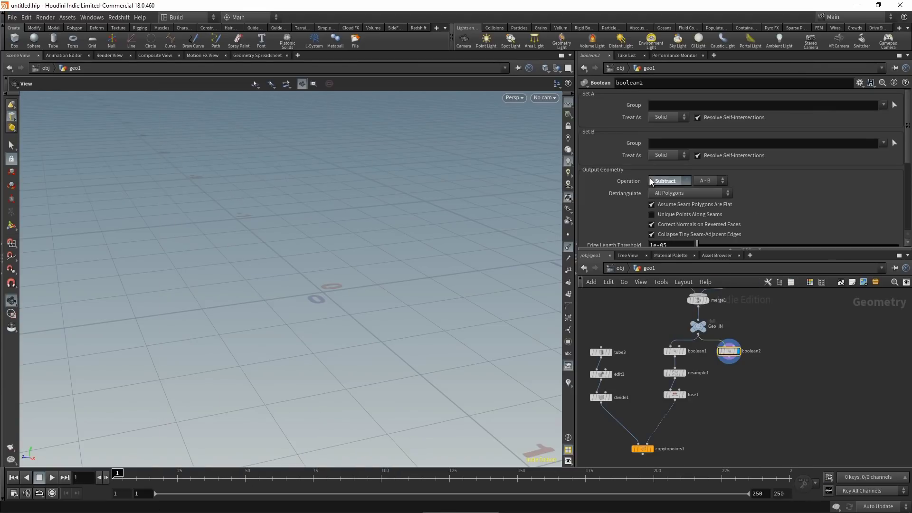
left_click(661, 190)
Step: Connect a Normal node after the union Boolean, with normals added to points, and display it
middle_click_drag(605, 339, 600, 320)
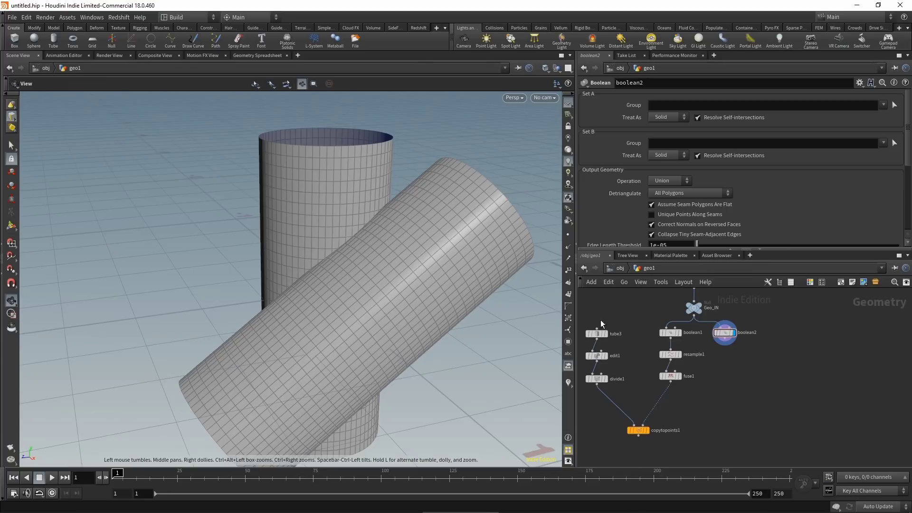
key("Tab")
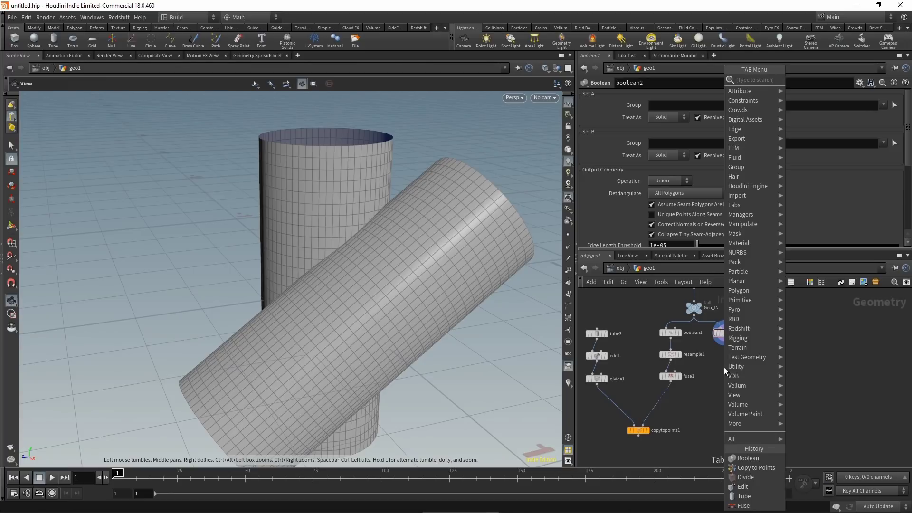
type("nor")
key("Return")
left_click(724, 367)
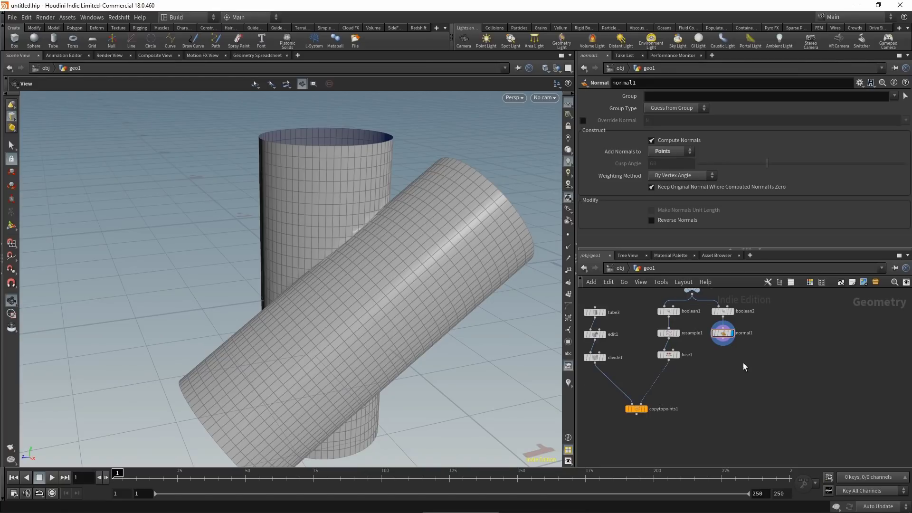
Step: Add an Attribute Transfer node that passes only the point attribute N from the Normal node to the fused curve
key("Tab")
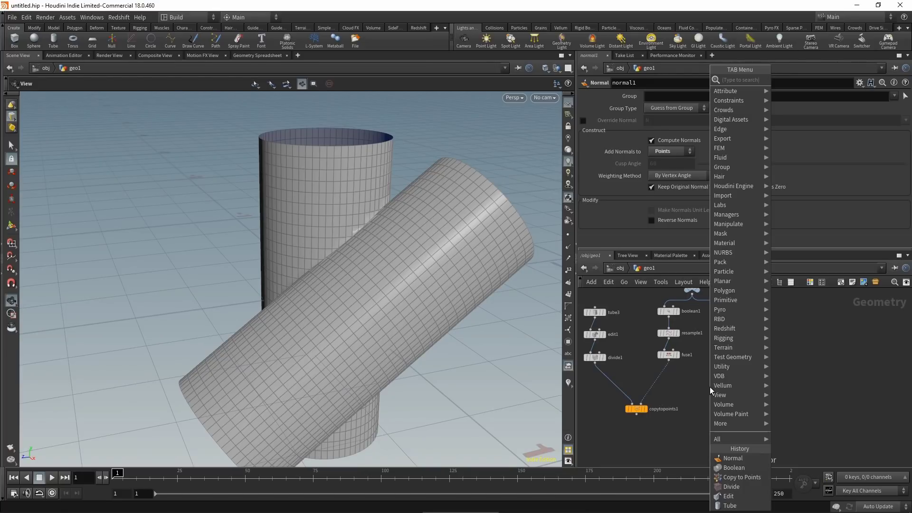
type("attr")
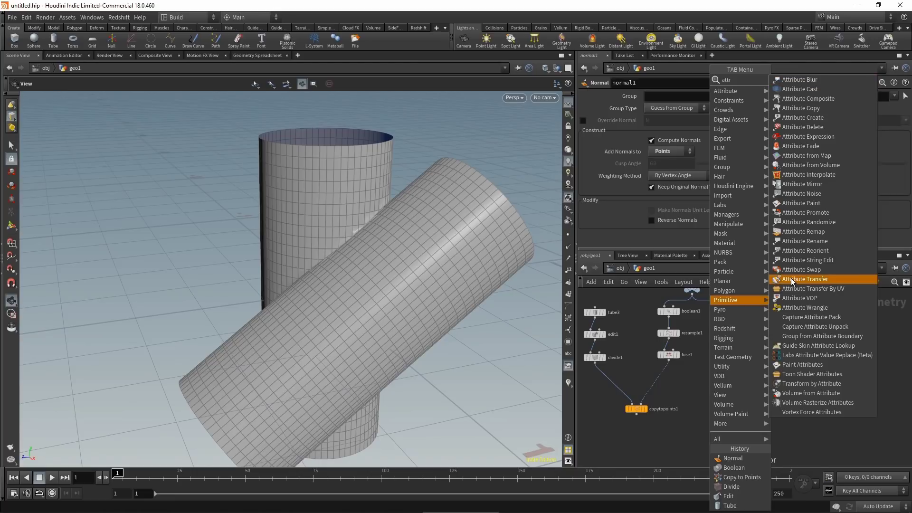
left_click(791, 279)
left_click(694, 389)
left_click(708, 389)
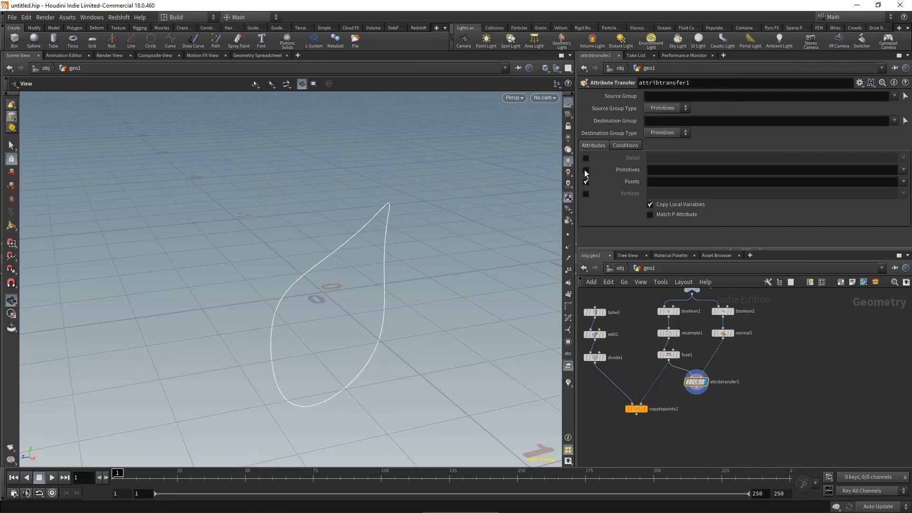
left_click(586, 169)
left_click(902, 182)
left_click(884, 192)
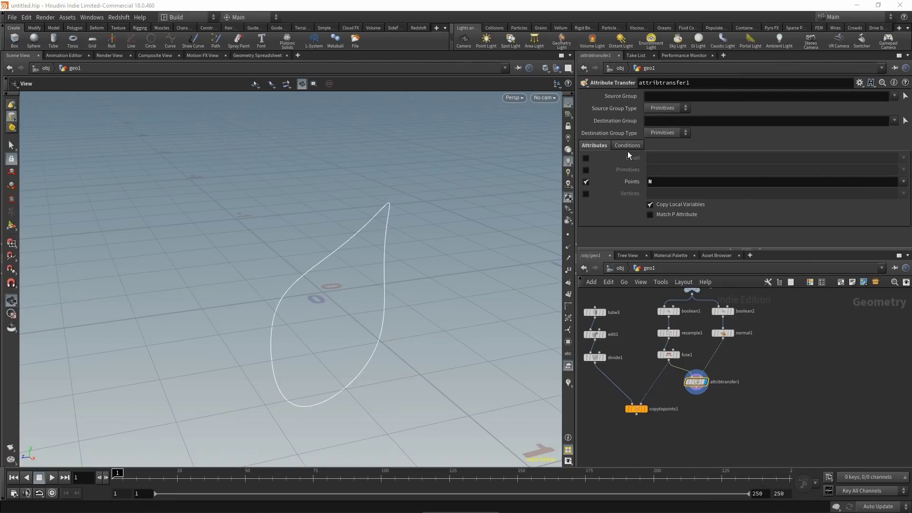
Step: Disable the transfer's distance threshold, set its max sample count to 10, and display the curve's point normals
left_click(627, 145)
left_click(585, 195)
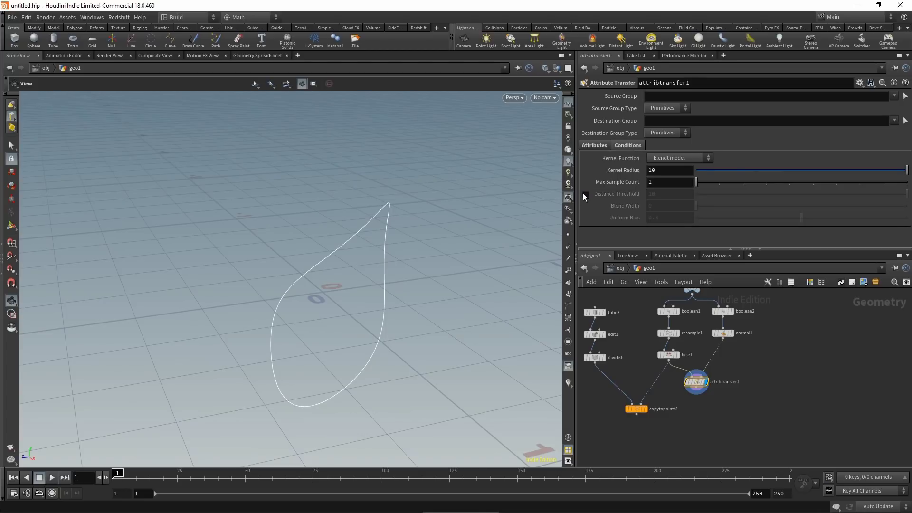
left_click_drag(717, 182, 905, 182)
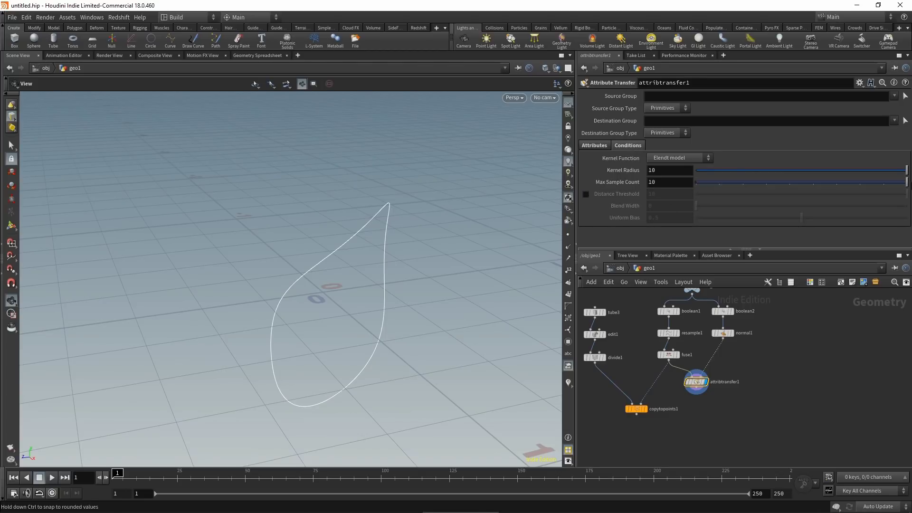
left_click(568, 246)
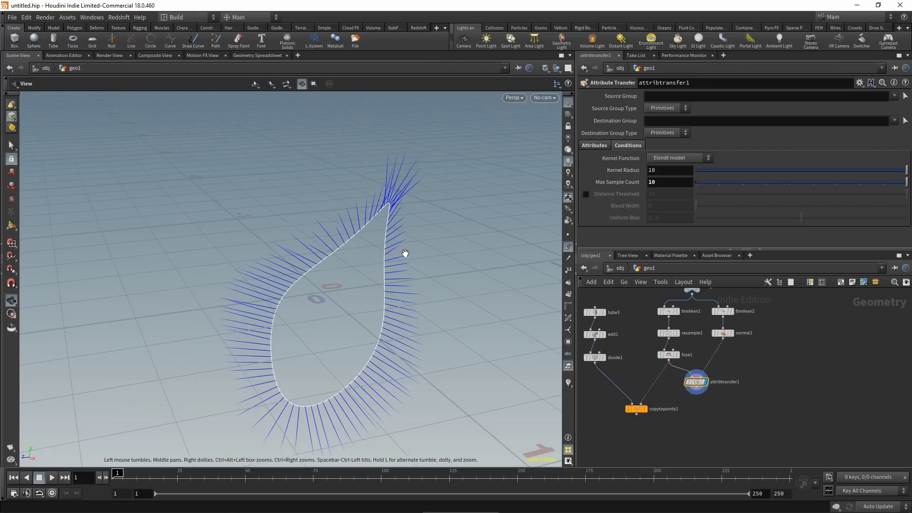
left_click_drag(694, 382, 694, 376)
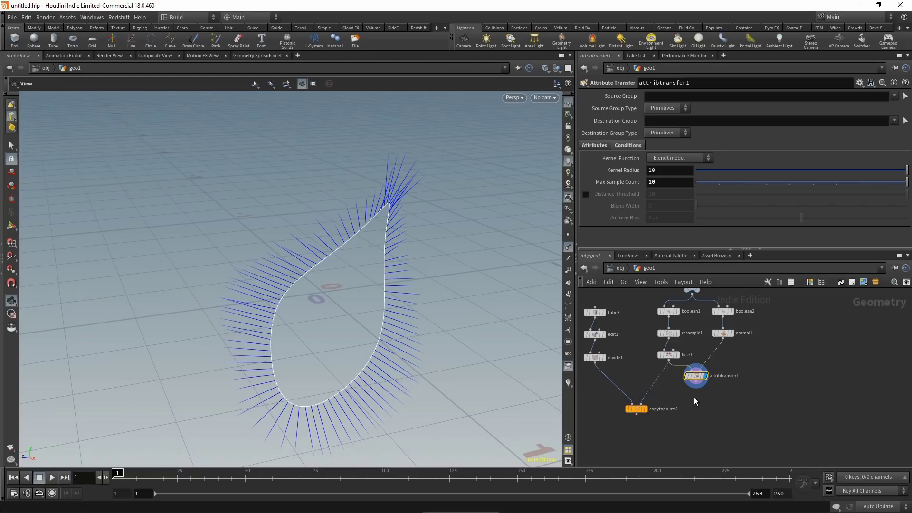
Step: Add an Attribute Blur node after the transfer that blurs N with 15 iterations and no pinned border points
middle_click_drag(695, 406, 701, 383)
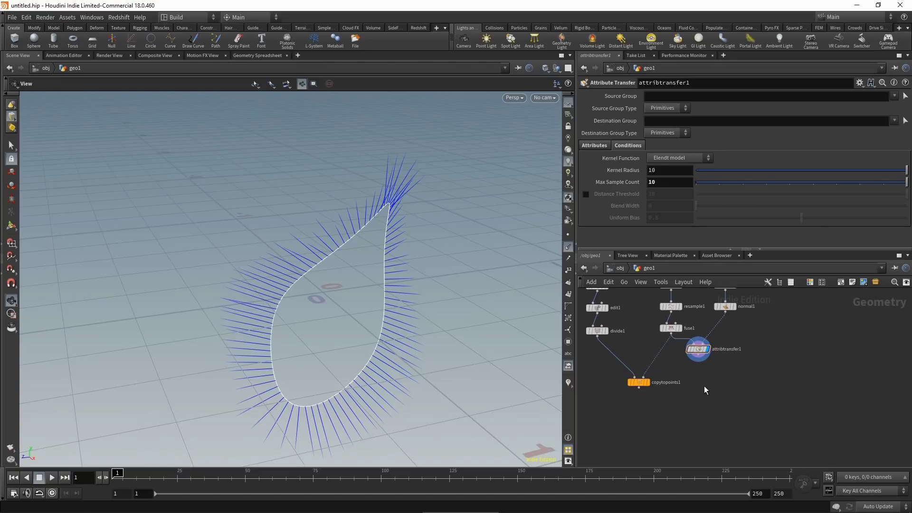
key("Tab")
type("attrib")
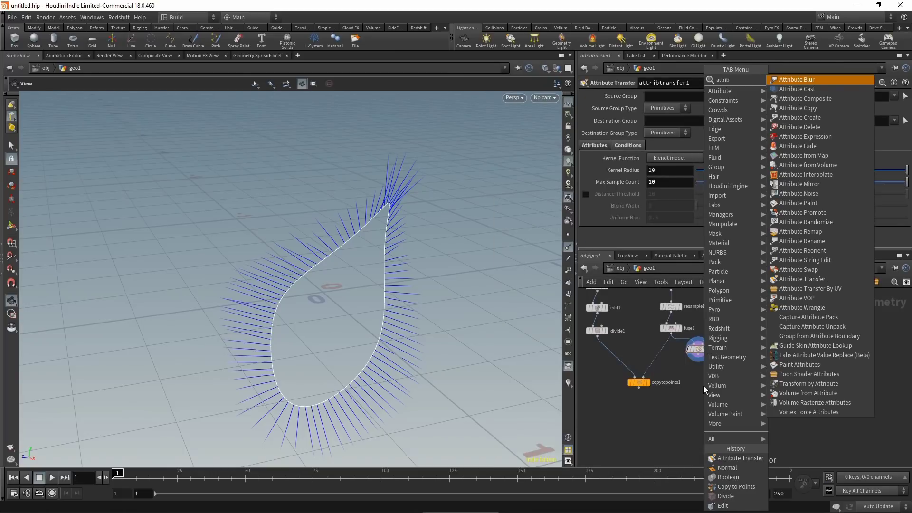
key("shift+Return")
double_click(656, 108)
type("N")
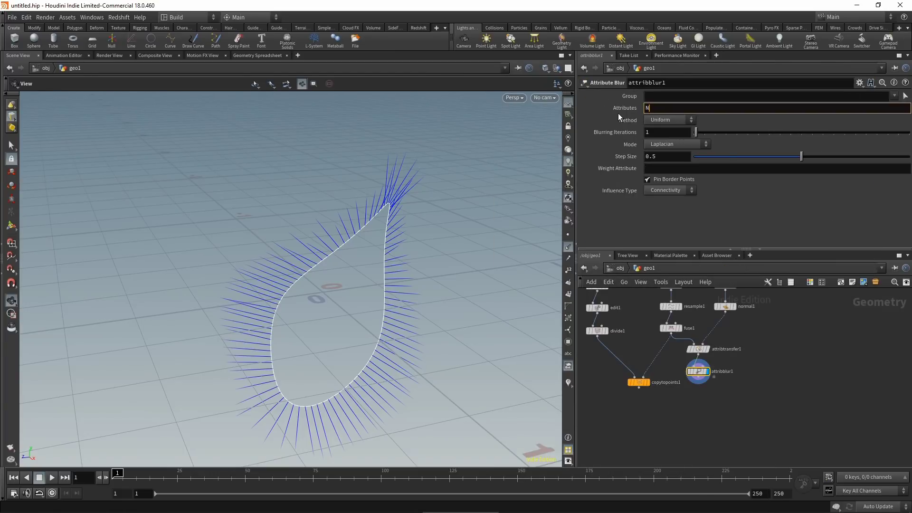
key("Return")
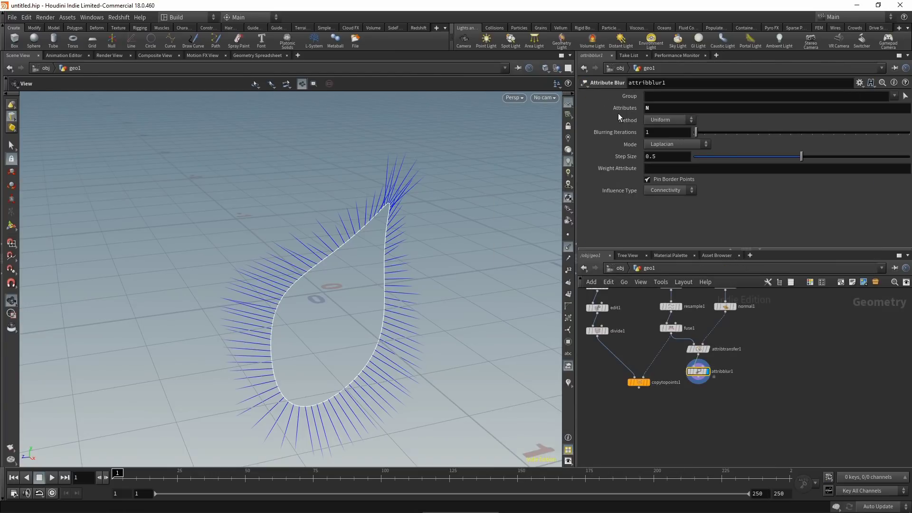
left_click(647, 180)
left_click_drag(696, 133, 732, 137)
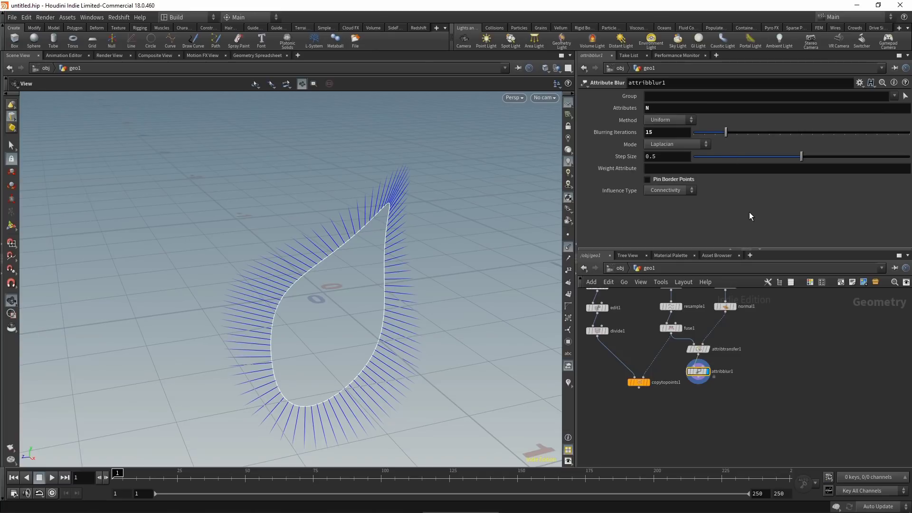
Step: Connect a Point Wrangle after the Attribute Blur node and display it
middle_click_drag(746, 382, 777, 391)
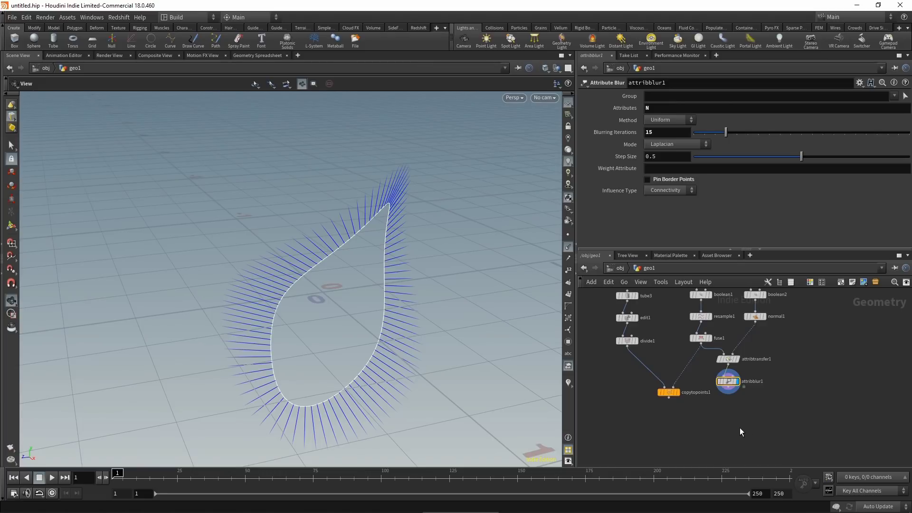
key("Tab")
type("point")
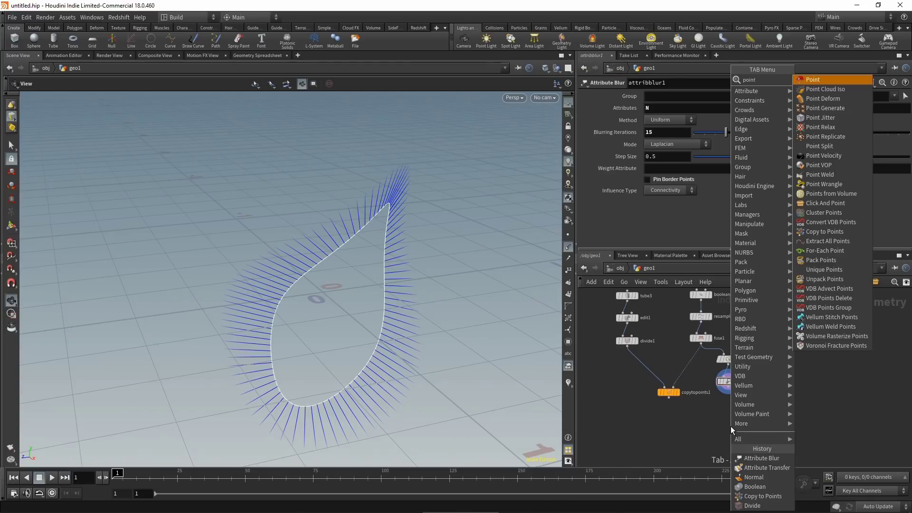
key("Return")
left_click(729, 408)
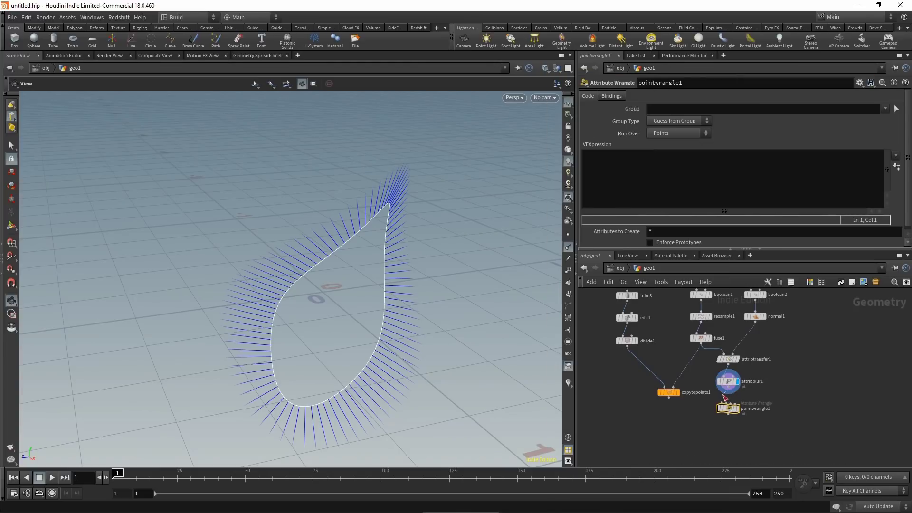
left_click(738, 409)
Step: Open the wrangle's VEXpression in a larger separate editor and write "vector z = normalize(v@tangentu);"
left_click(617, 177)
key("alt+e")
left_click_drag(596, 91, 259, 87)
left_click_drag(354, 264, 449, 370)
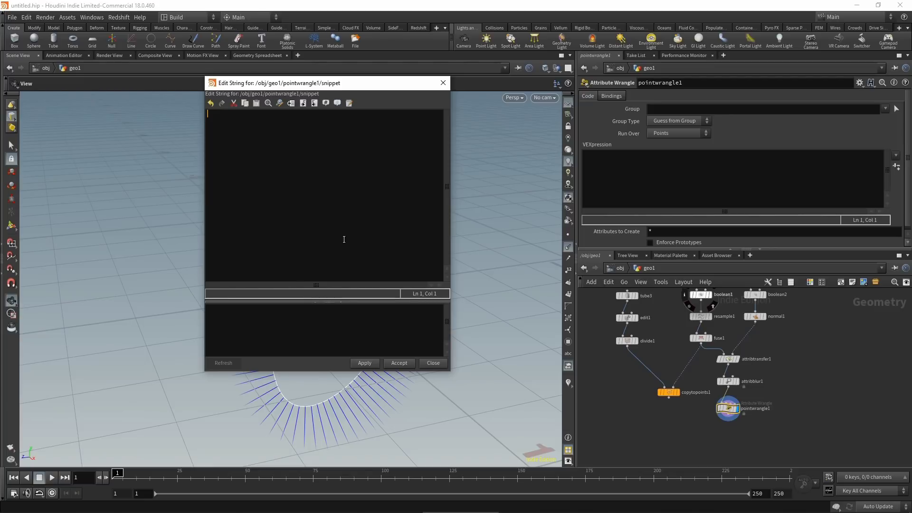
type("vector ")
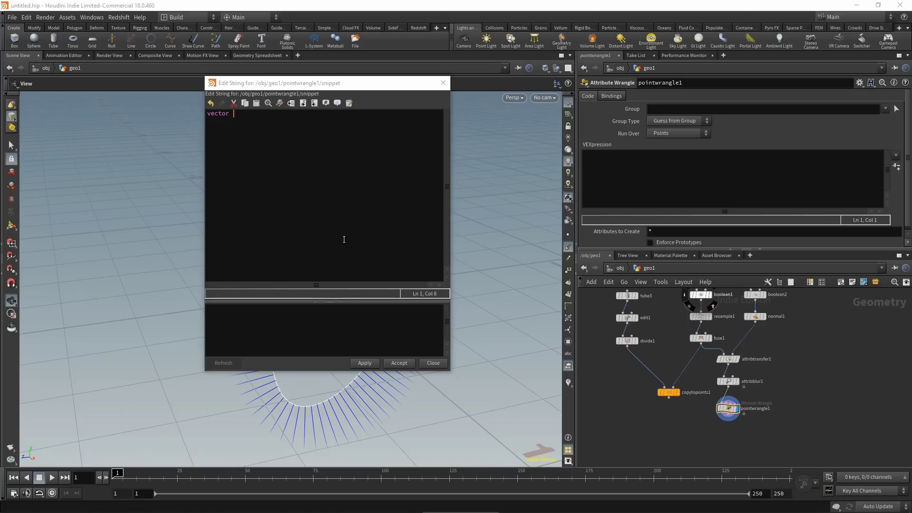
type("z = v@tangentu;")
key("ctrl+Left")
key("ctrl+Left")
key("ctrl+Left")
type("normalize(")
key("Right")
type(")")
key("End")
Step: Add a second code line, "vector tmp = normalize(v@N);"
key("Return")
type("vector tmp = ")
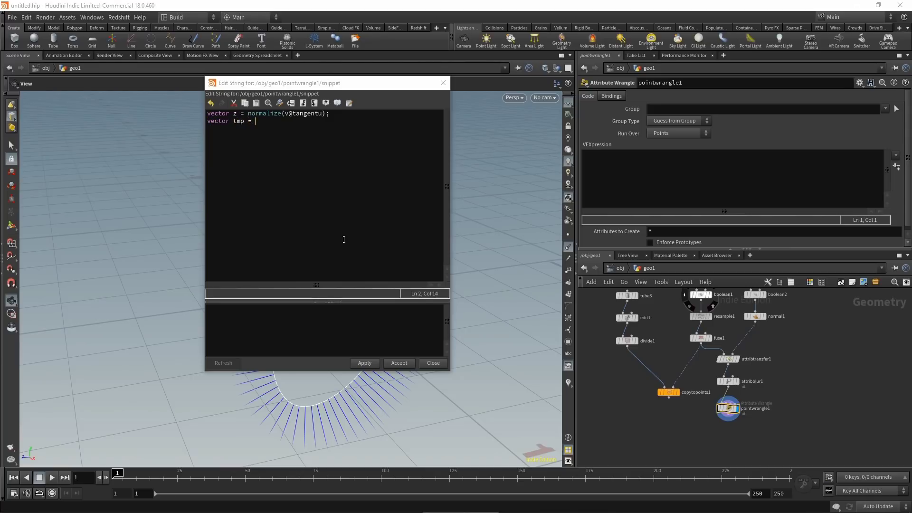
type("normalize(v@N);")
key("Return")
key("Return")
Step: After a blank line, add the code line "vector x = cross(z, tmp);"
type("vector x = cross(z, tm")
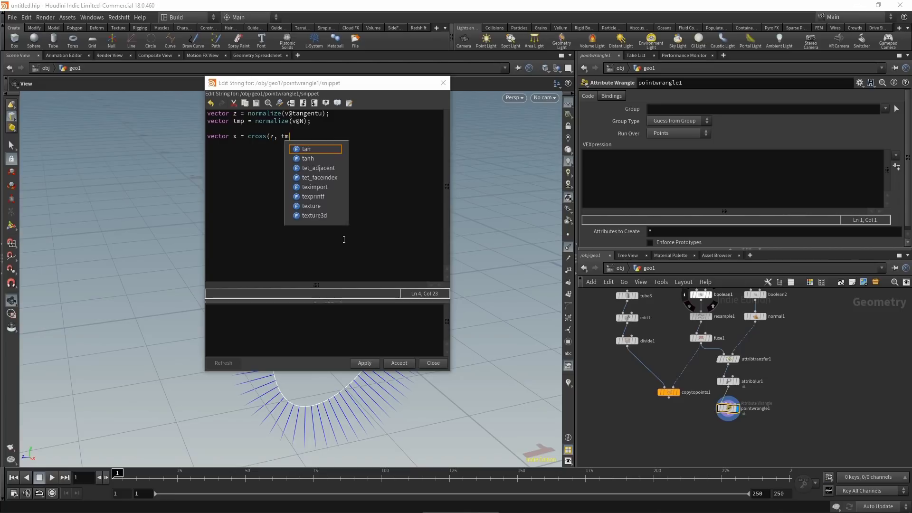
type("p);")
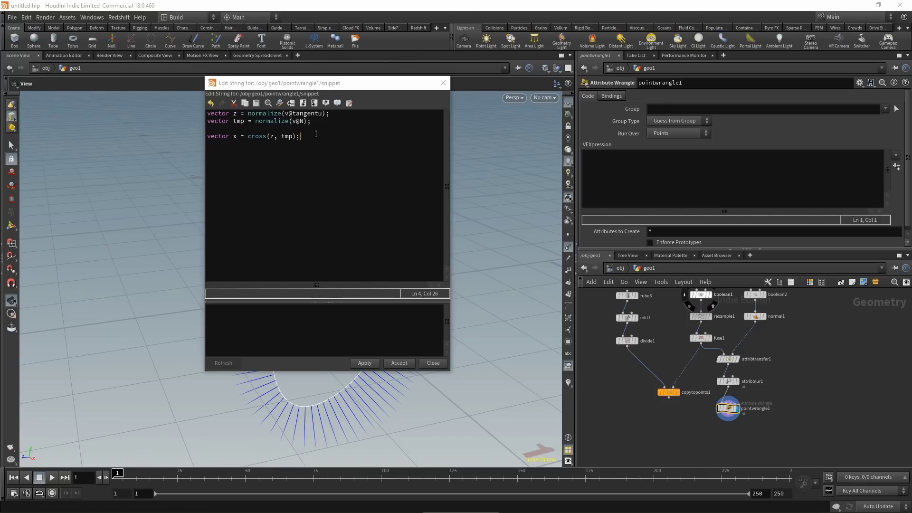
Step: Add a code line directly below the x vector: "vector y = cross(x, z);"
key("Return")
type("vector y = cro")
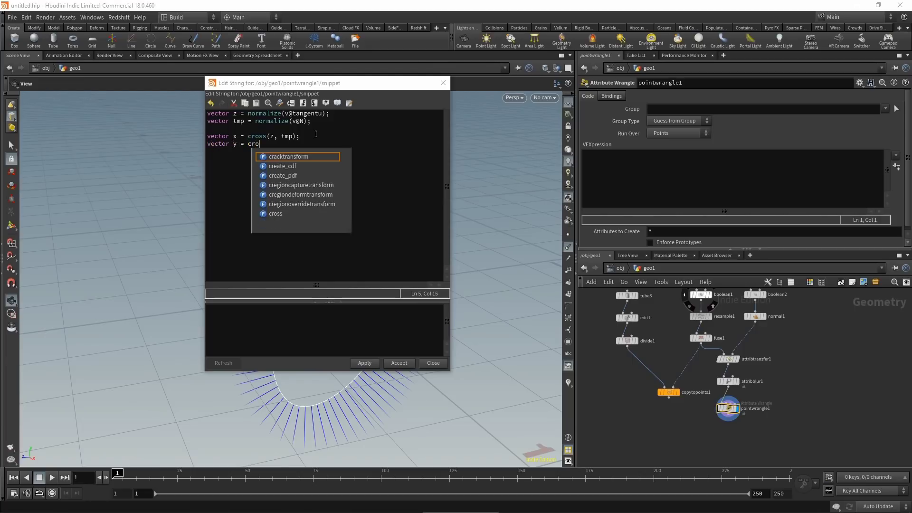
type("ss(x,")
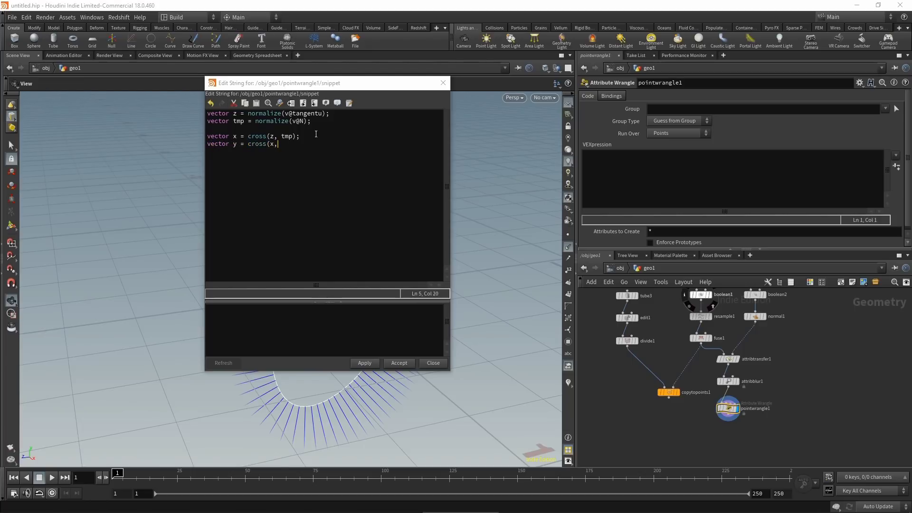
type(" z);")
Step: After a blank line, add the code line "matrix3 rot = maketransform(z, y);"
key("Return")
key("Return")
type("matrix")
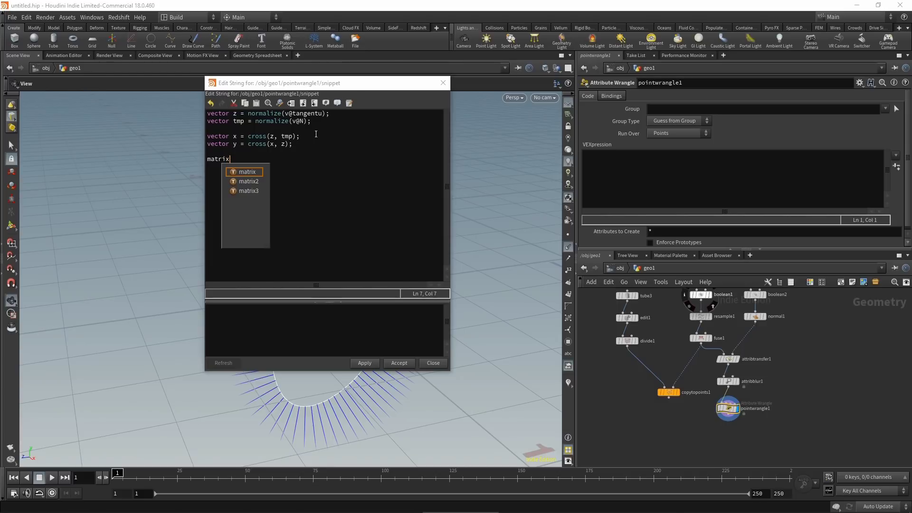
type("3 rot =")
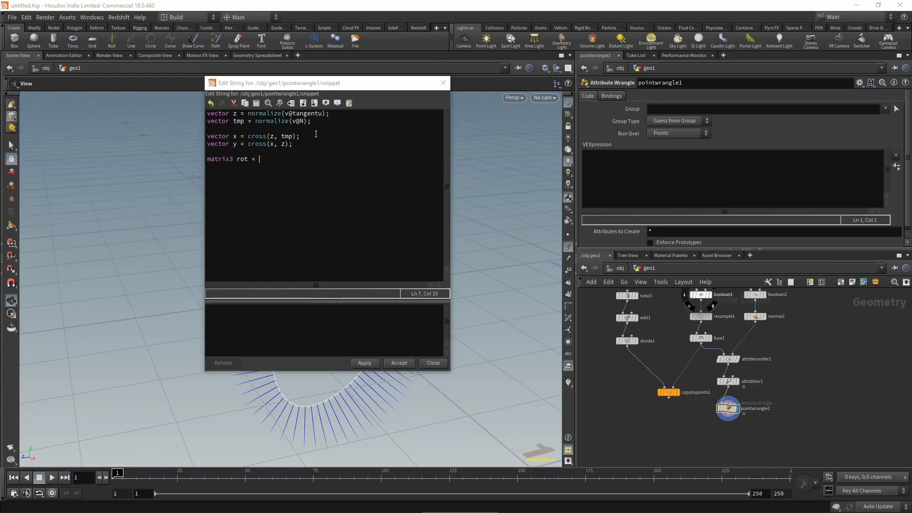
type("maketransform(")
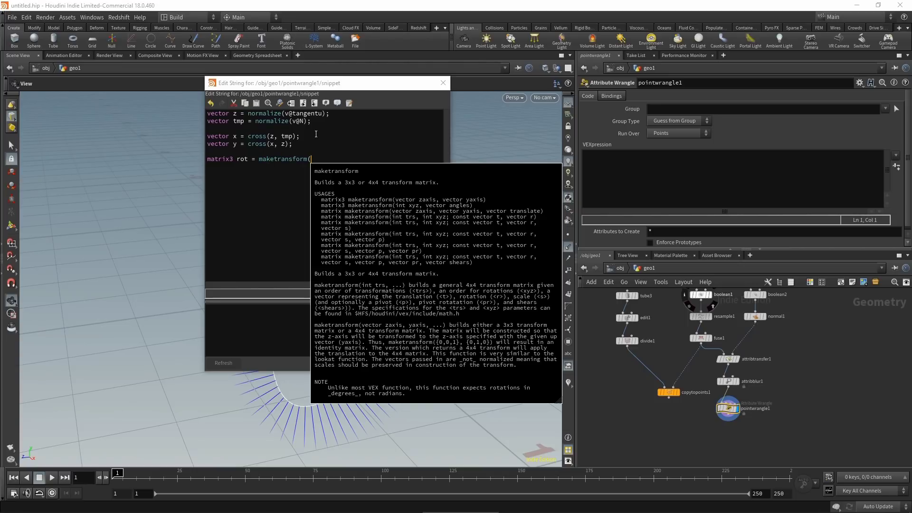
type("z")
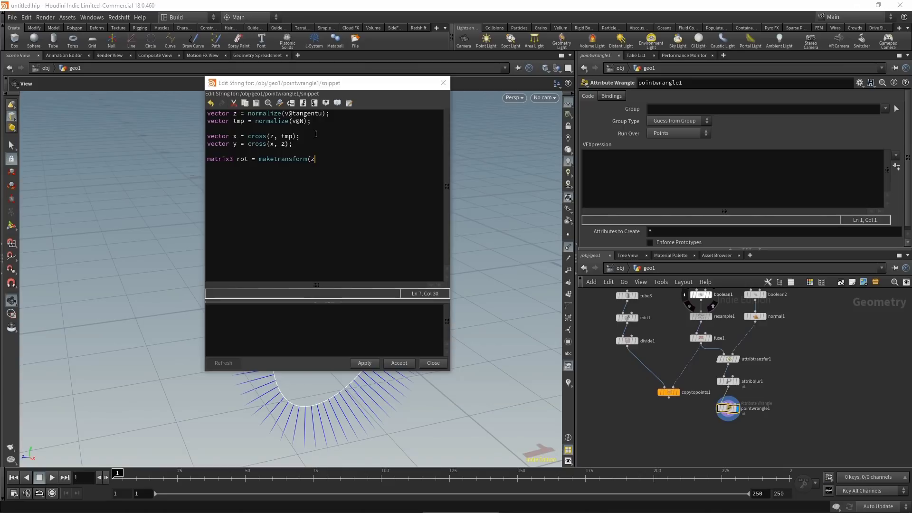
type(", y);")
Step: Add the final code line "p@orient = quaternion(rot);" and accept the expression into the wrangle
key("Return")
type("p@orient = qu")
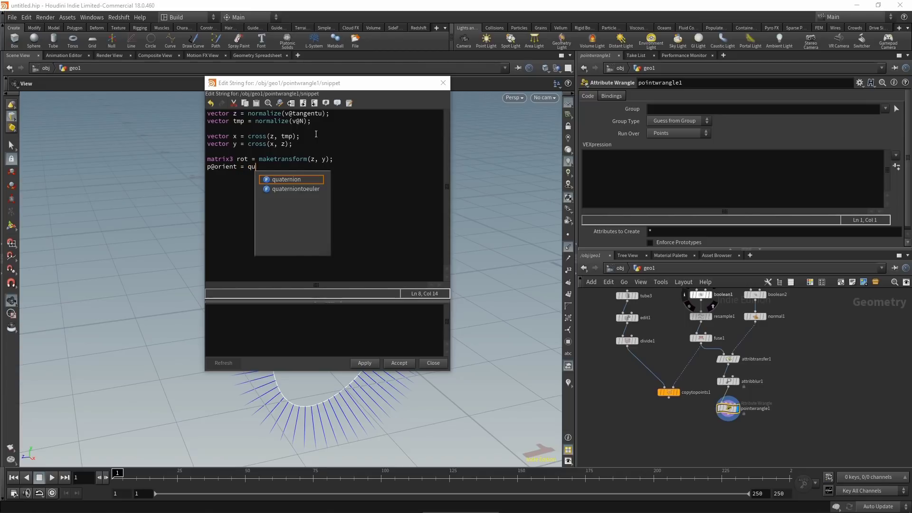
key("Return")
type("(rot")
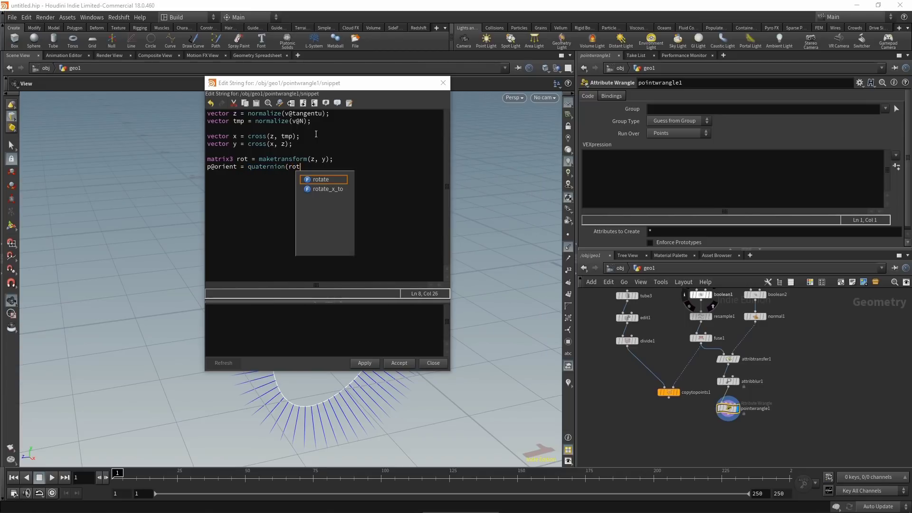
type(");")
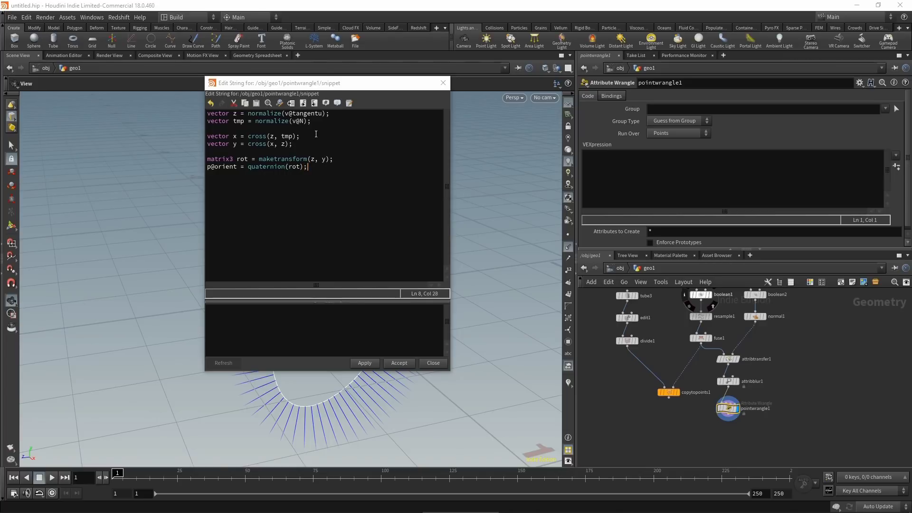
left_click(364, 363)
left_click(399, 363)
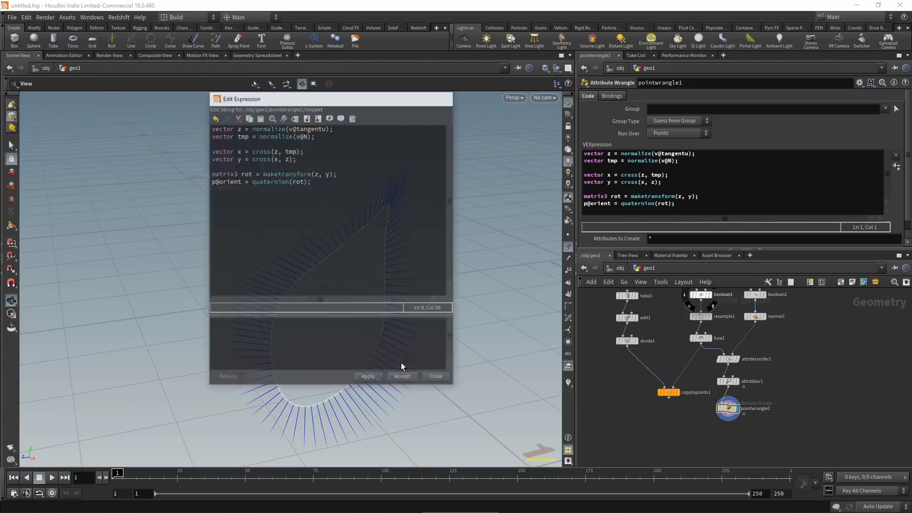
Step: Feed the Point Wrangle into the Copy to Points node's target input, display the copies and hide the point normals
left_click_drag(730, 411, 730, 407)
left_click_drag(675, 391, 685, 418)
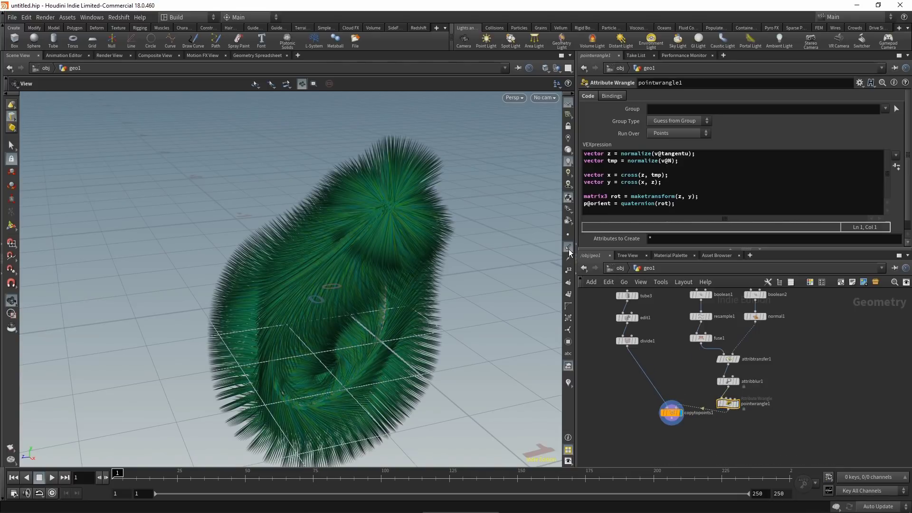
left_click(569, 249)
left_click_drag(546, 259, 391, 347)
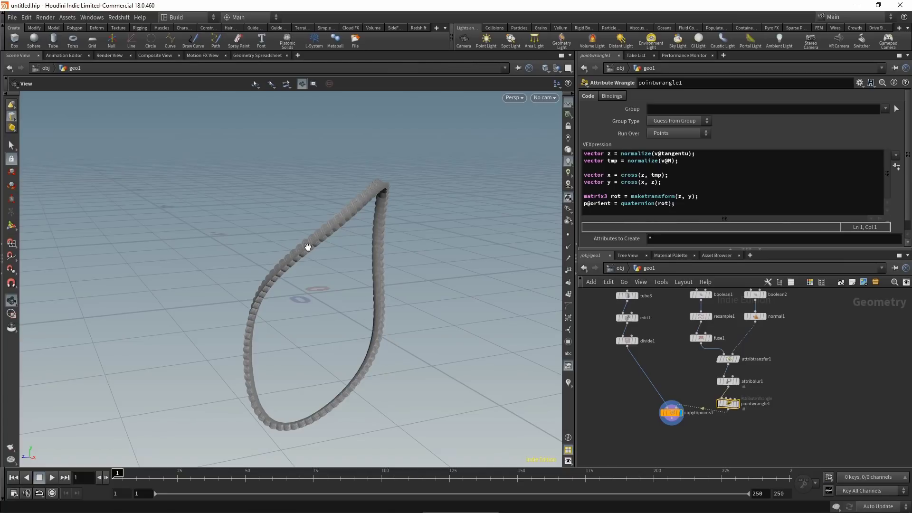
Step: Insert a Transform node between the Divide and Copy to Points nodes and set its X rotation to 15
key("Tab")
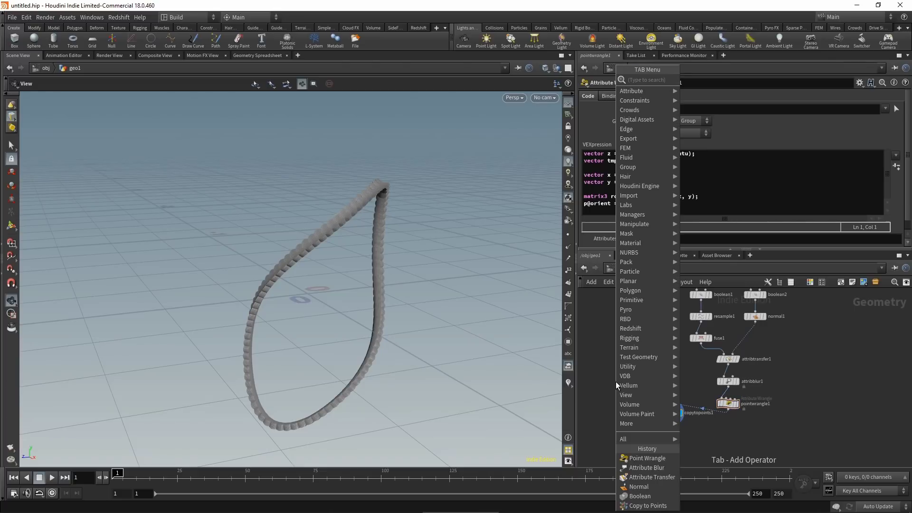
type("tran")
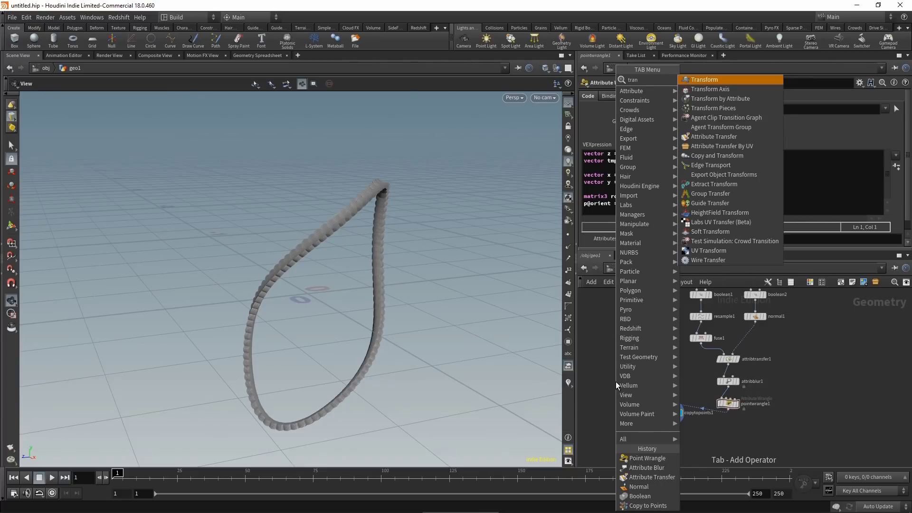
key("Return")
left_click(654, 144)
type("15")
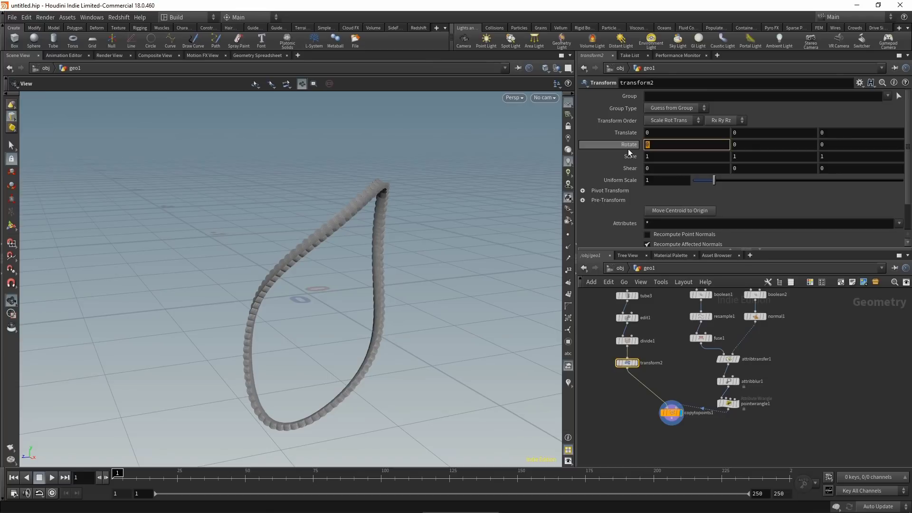
key("Return")
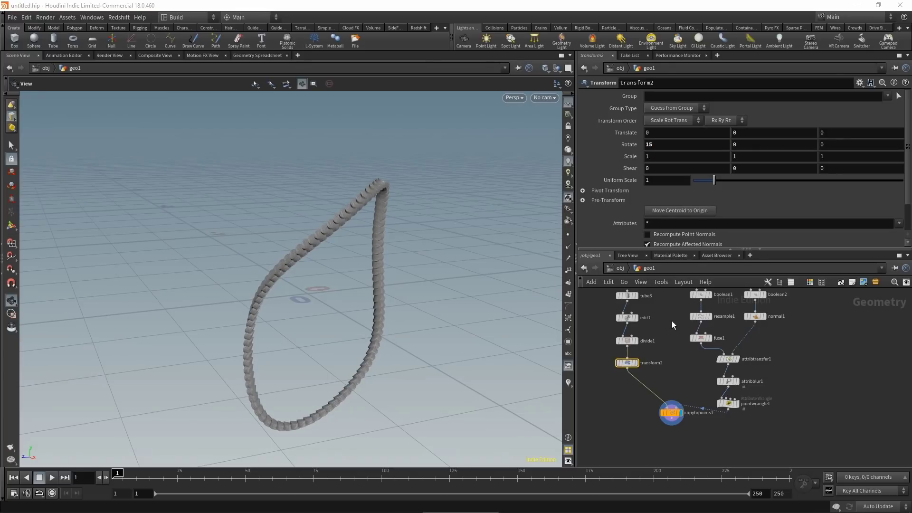
Step: Add a Merge node below the network, connect the Copy to Points and Geo_IN outputs to it and display it
scroll(675, 361, "down", 1)
middle_click_drag(676, 361, 645, 389)
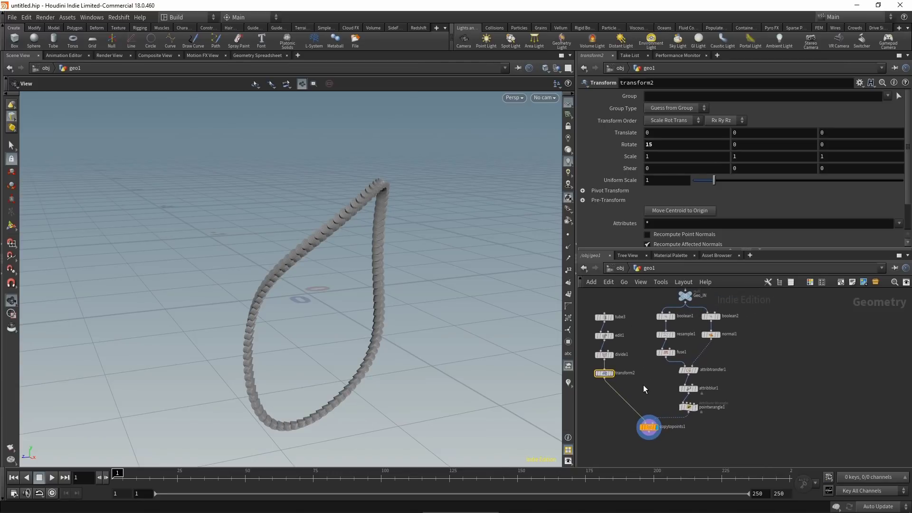
scroll(643, 385, "down", 2)
key("Tab")
type("merge")
key("Return")
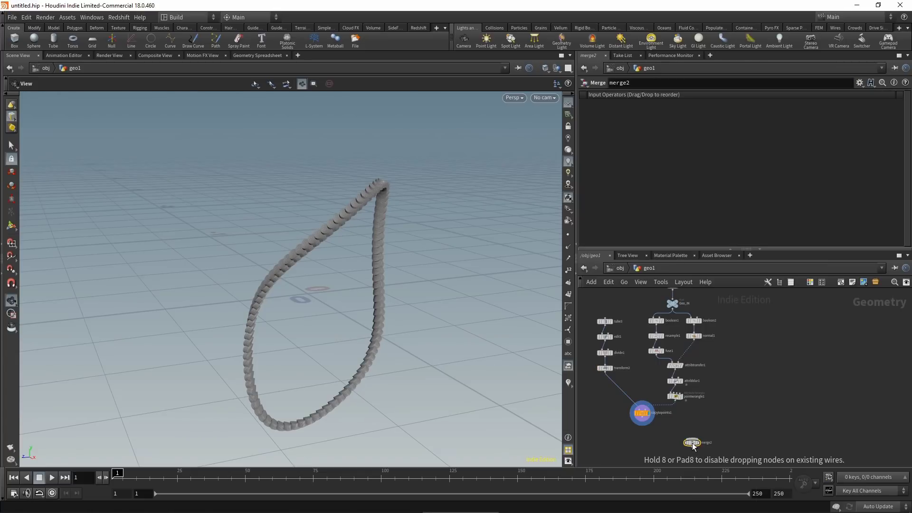
left_click(694, 445)
left_click_drag(642, 426, 692, 438)
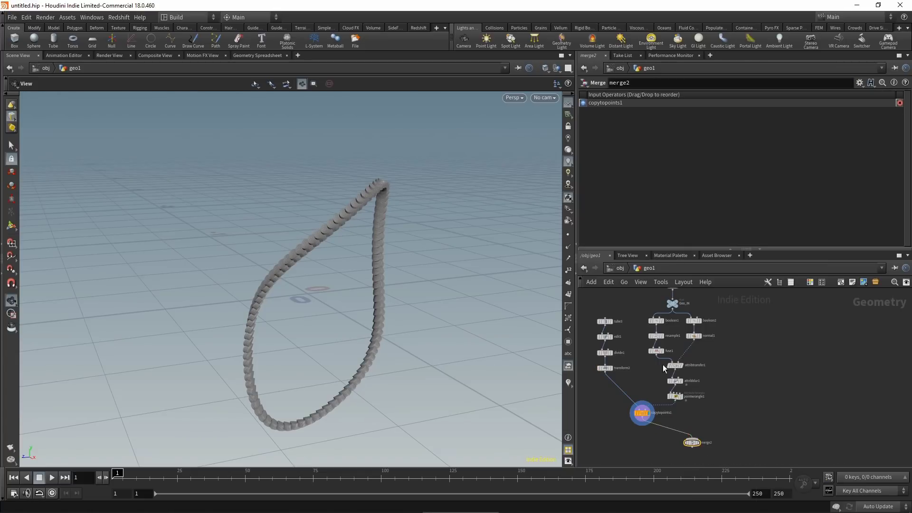
left_click(672, 310)
left_click(696, 435)
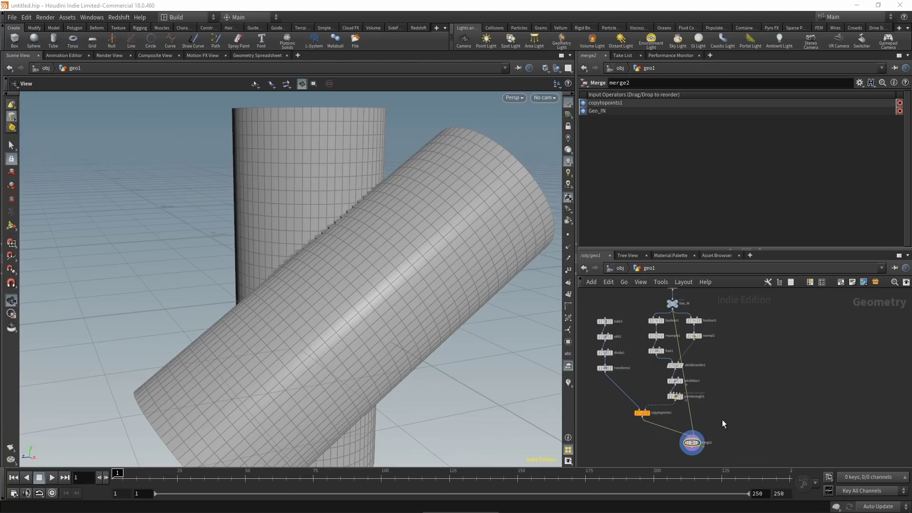
Step: Insert a Peak node between the Point Wrangle and Copy to Points nodes and set its distance to 0.026
scroll(647, 428, "up", 2)
left_click_drag(642, 397, 641, 413)
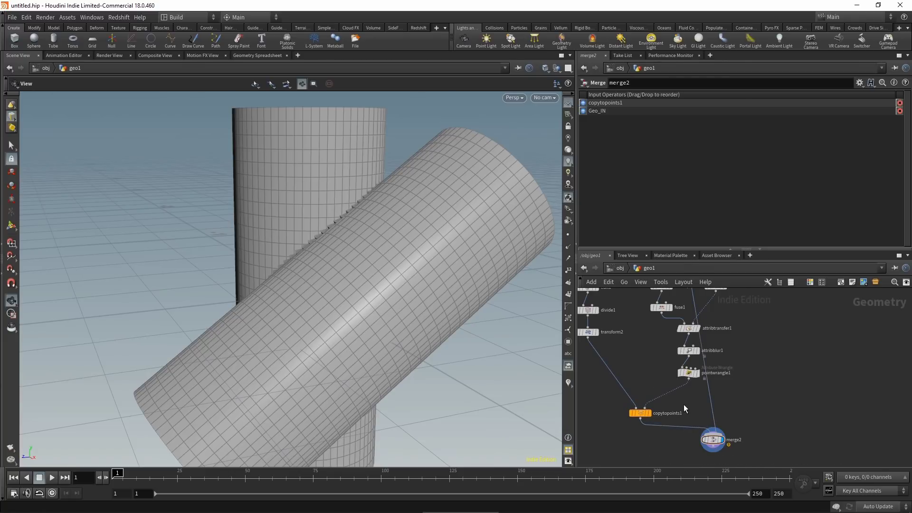
key("Tab")
type("peak")
key("Return")
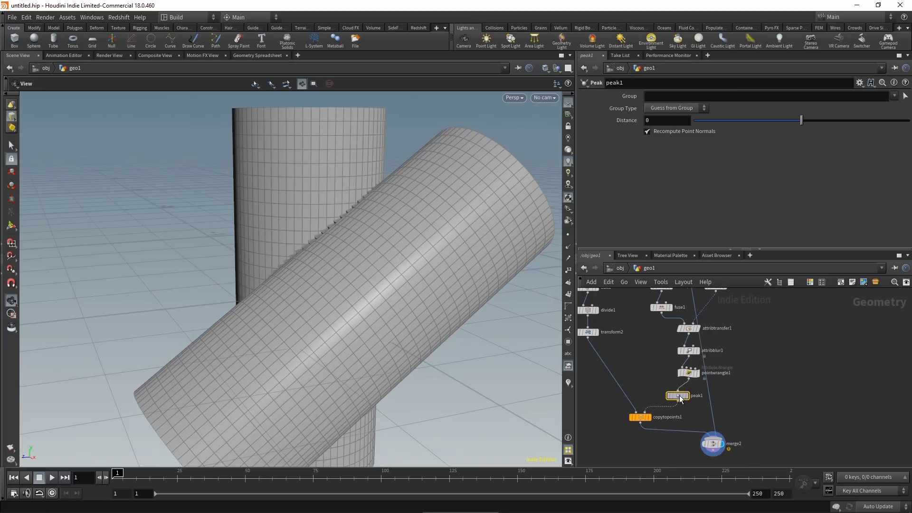
left_click(690, 400)
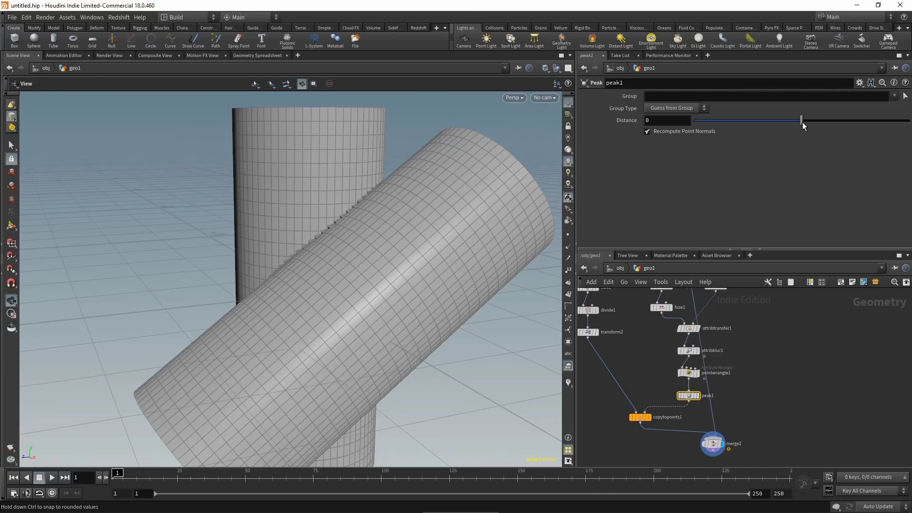
middle_click_drag(674, 120, 765, 153)
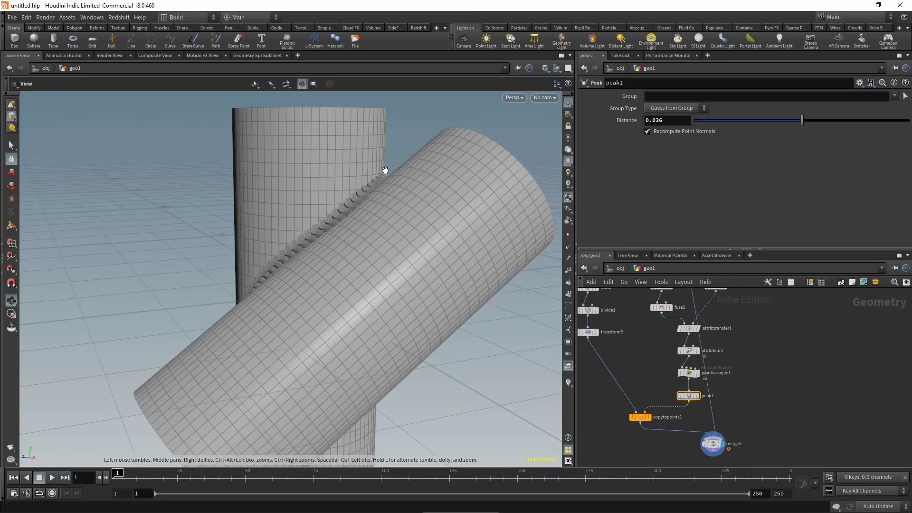
Step: Inspect the bead along the tubes' seam up close, and delete the Peak node
scroll(370, 193, "up", 10)
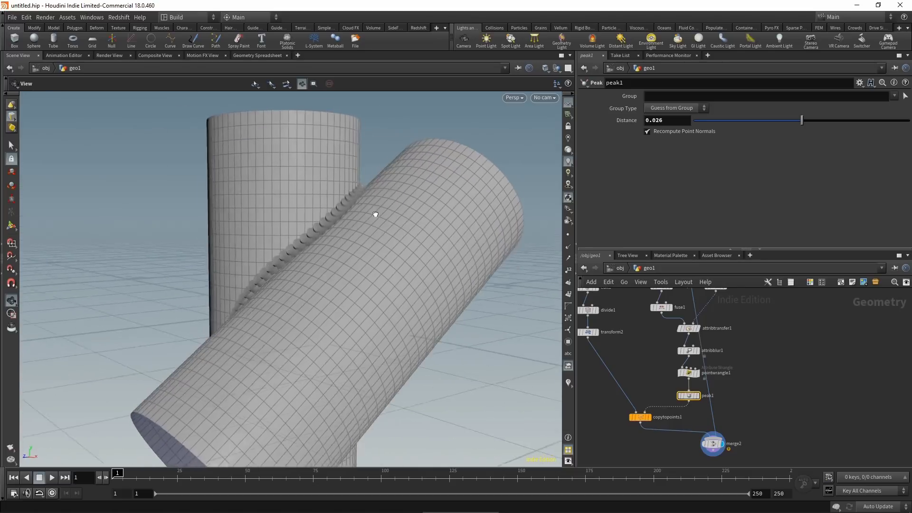
left_click_drag(358, 210, 234, 232)
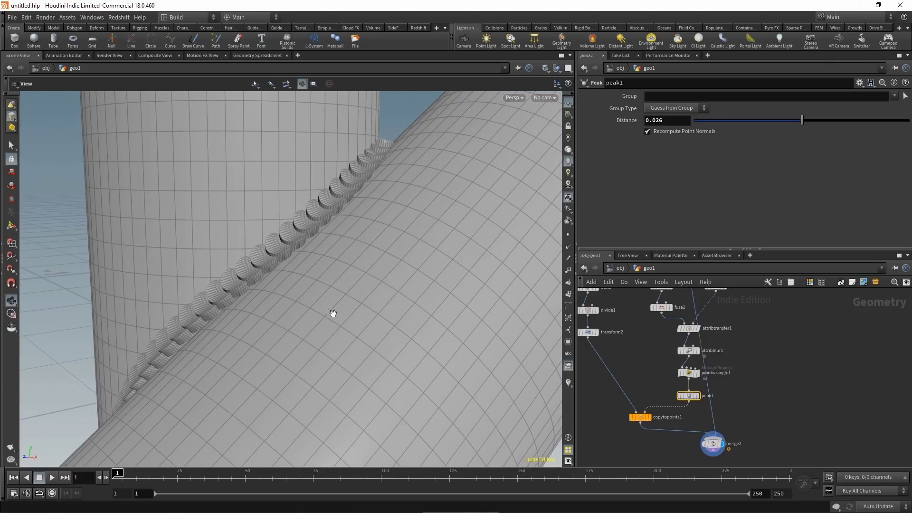
left_click_drag(366, 279, 383, 244)
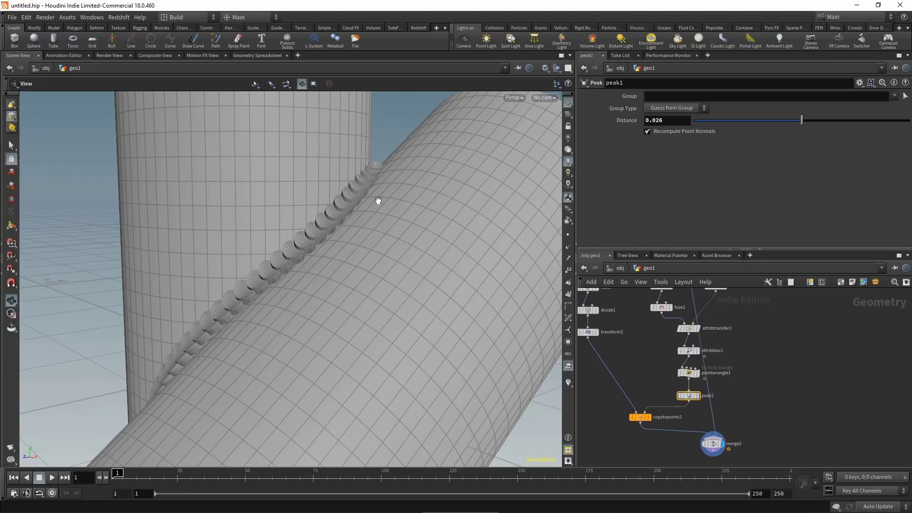
right_click_drag(377, 201, 377, 229)
left_click_drag(376, 228, 375, 232)
middle_click_drag(767, 363, 756, 353)
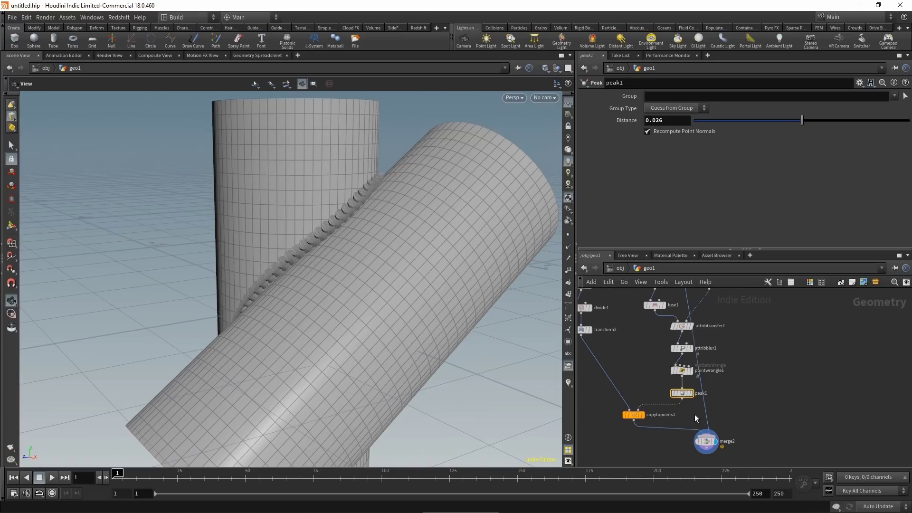
key("Delete")
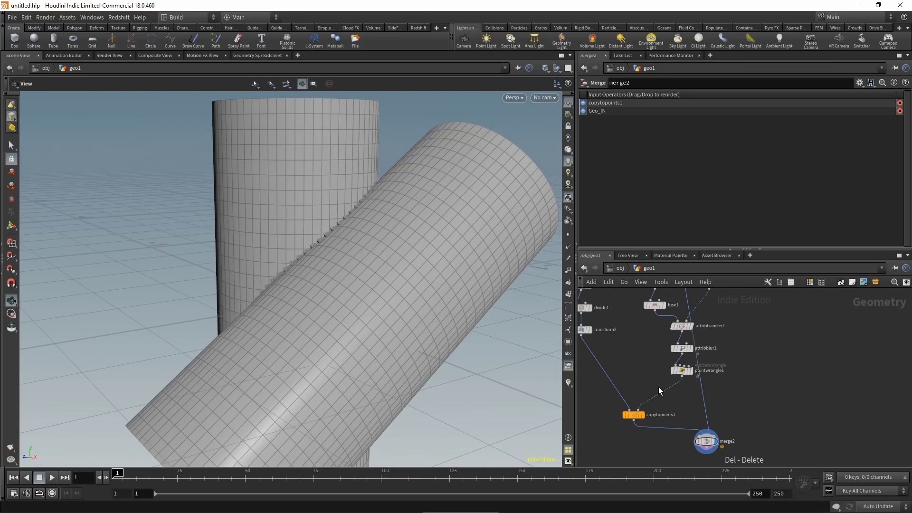
Step: Display the Normal node and insert a Measure node between it and the Attribute Transfer node
middle_click_drag(723, 321, 724, 362)
left_click(724, 338)
key("Tab")
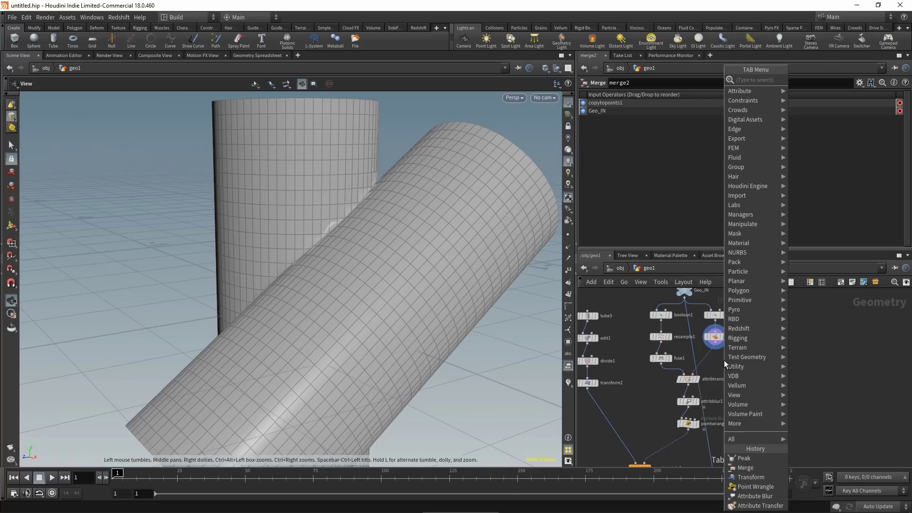
type("meas")
key("Return")
left_click(724, 360)
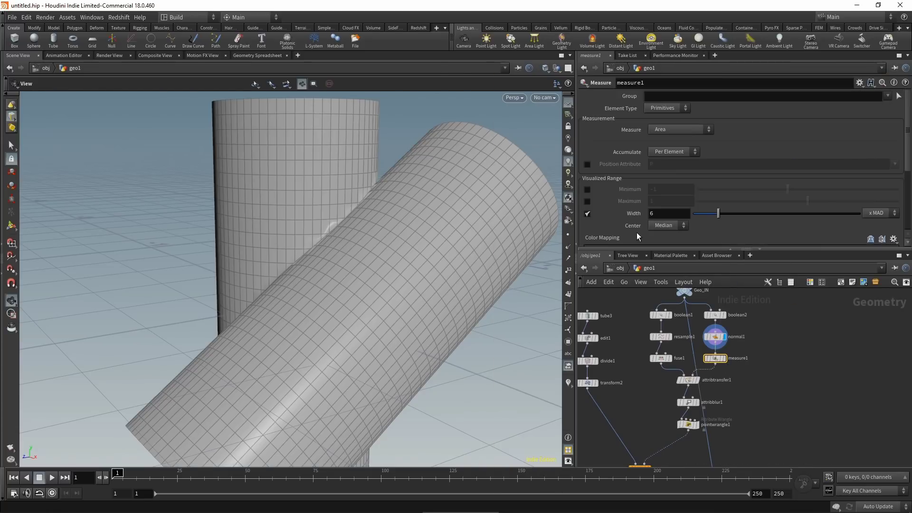
Step: Set the Measure node to measure Curvature with Points as the element type
left_click(658, 130)
left_click(665, 176)
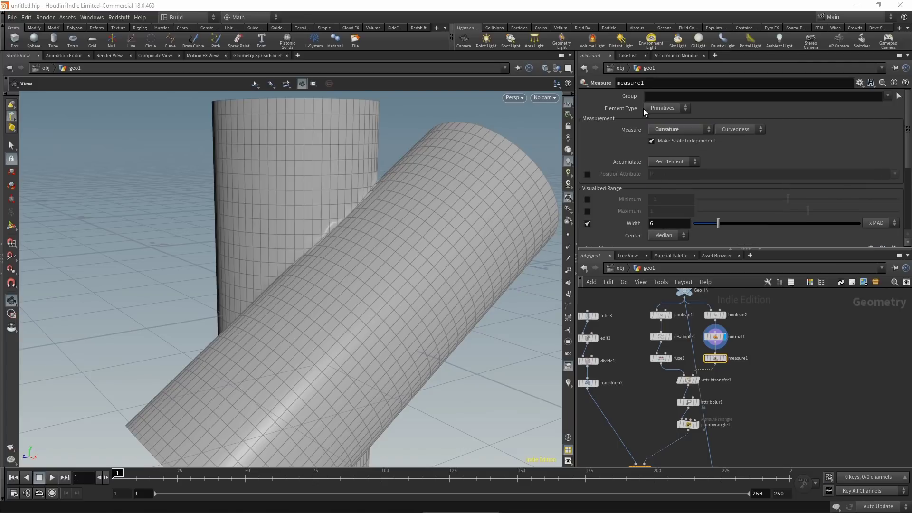
left_click(651, 107)
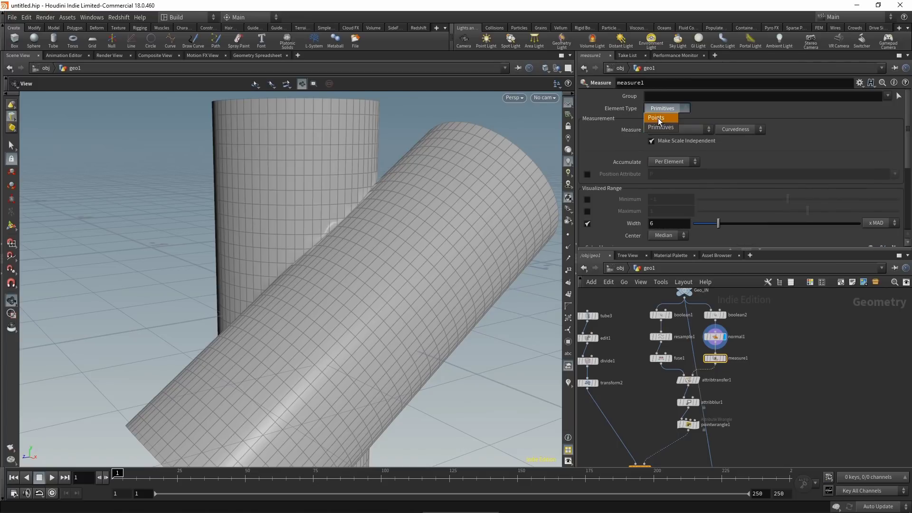
left_click(659, 119)
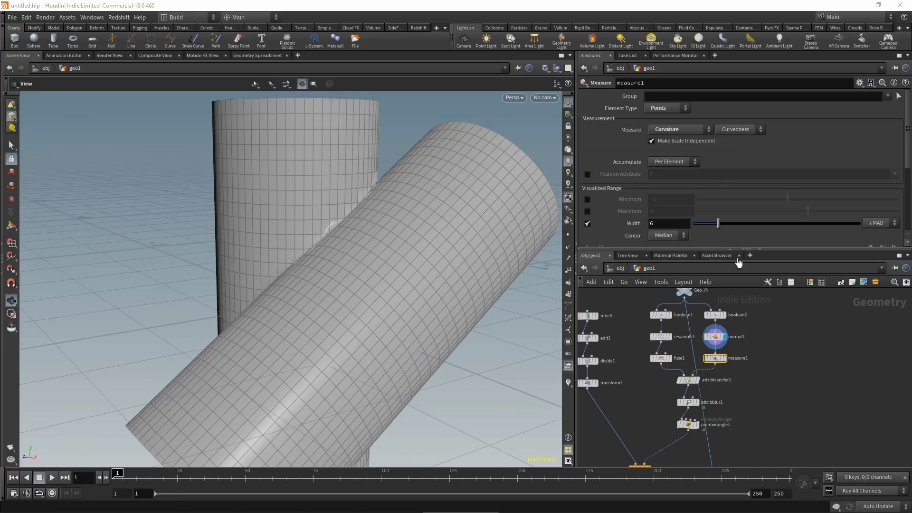
mouse_move(722, 364)
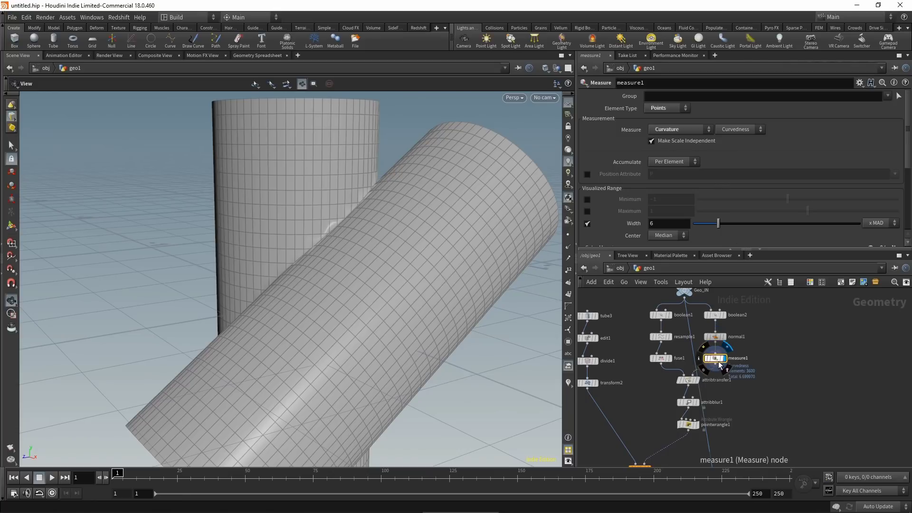
Step: Add curvature to the point attributes copied by the Attribute Transfer node
left_click(258, 56)
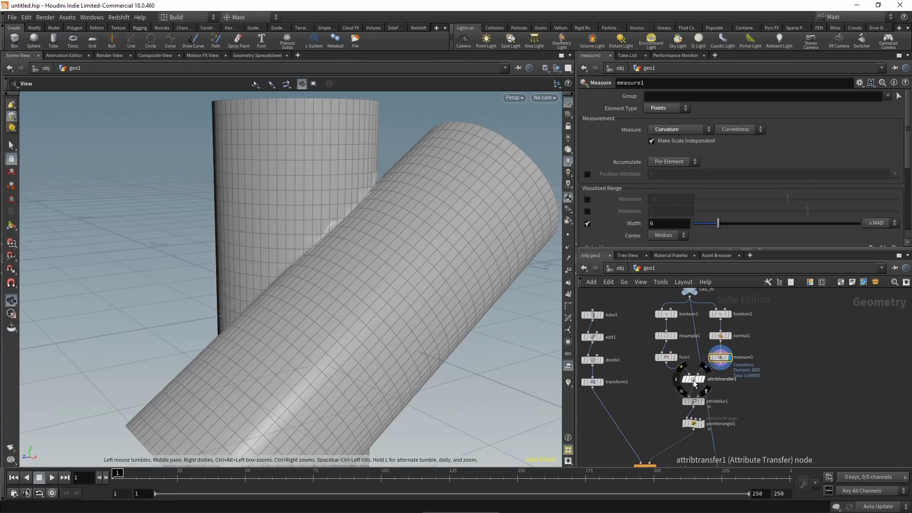
left_click(693, 380)
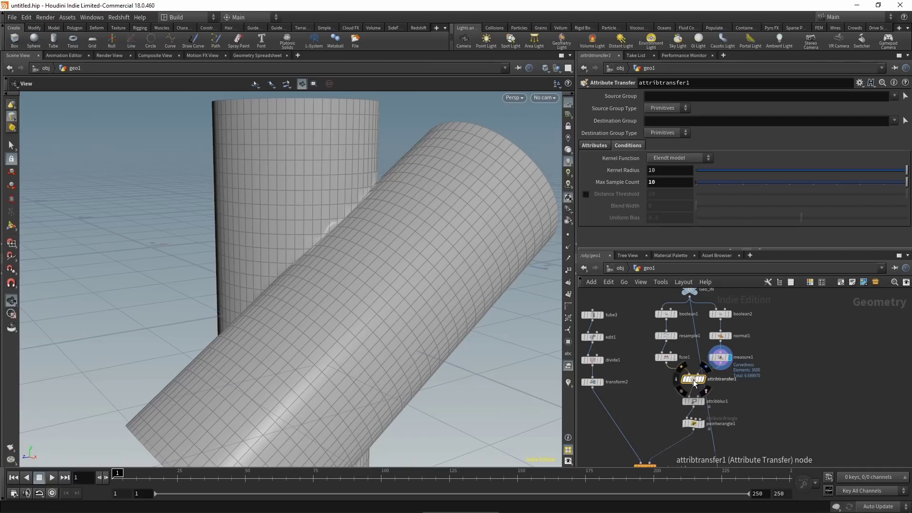
left_click(606, 145)
left_click(904, 182)
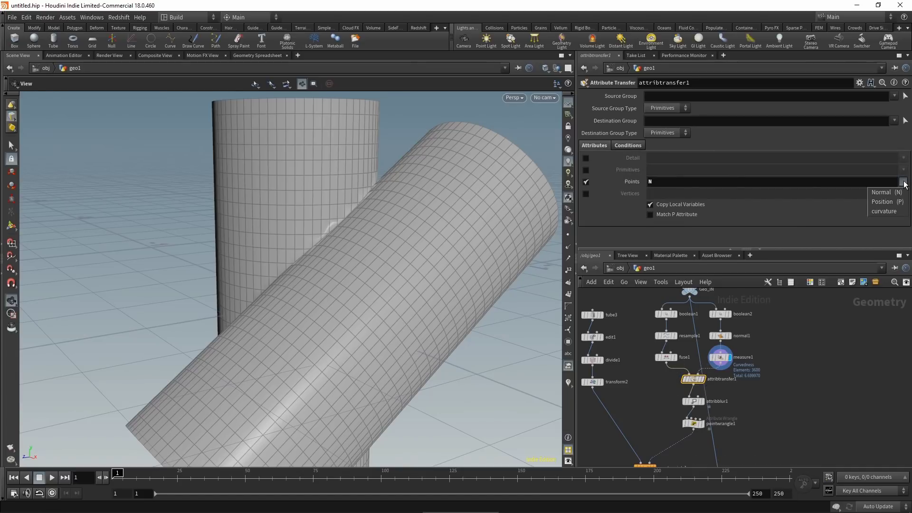
left_click(884, 211)
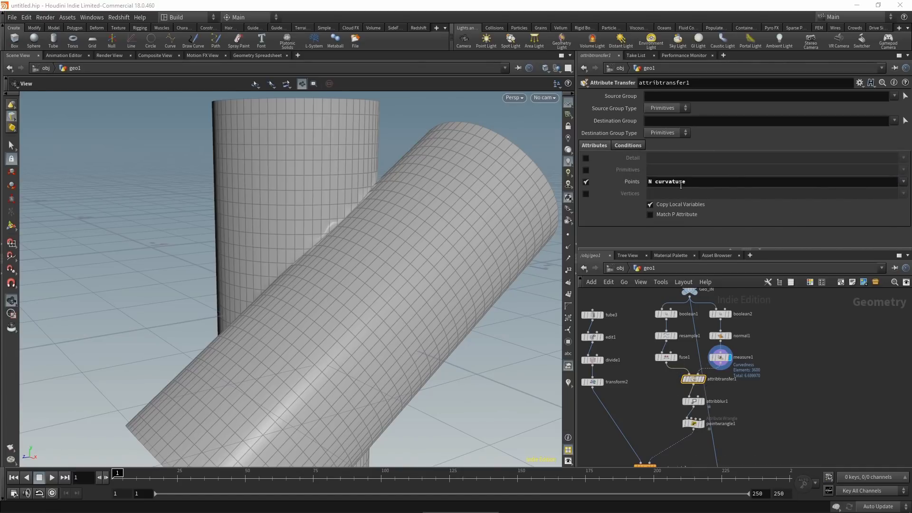
Step: Add curvature alongside N to the attributes smoothed by the Attribute Blur node
middle_click_drag(772, 383, 770, 367)
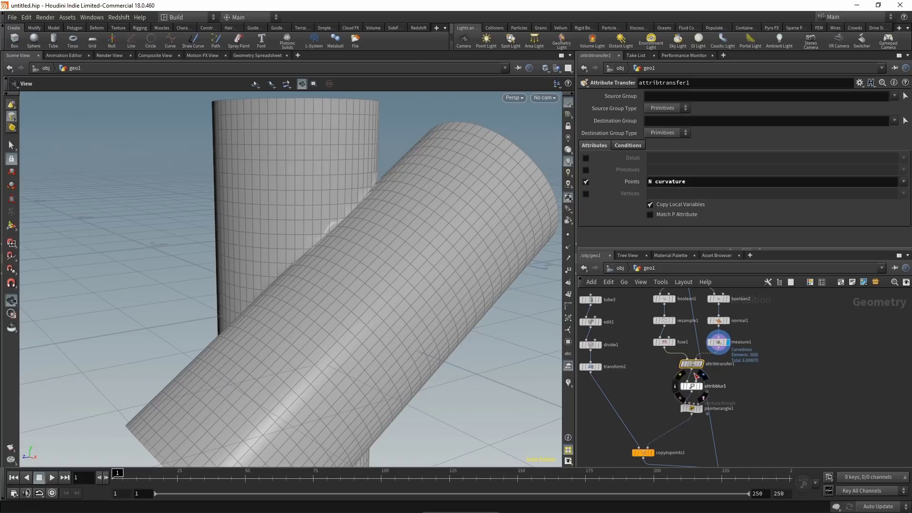
left_click(692, 386)
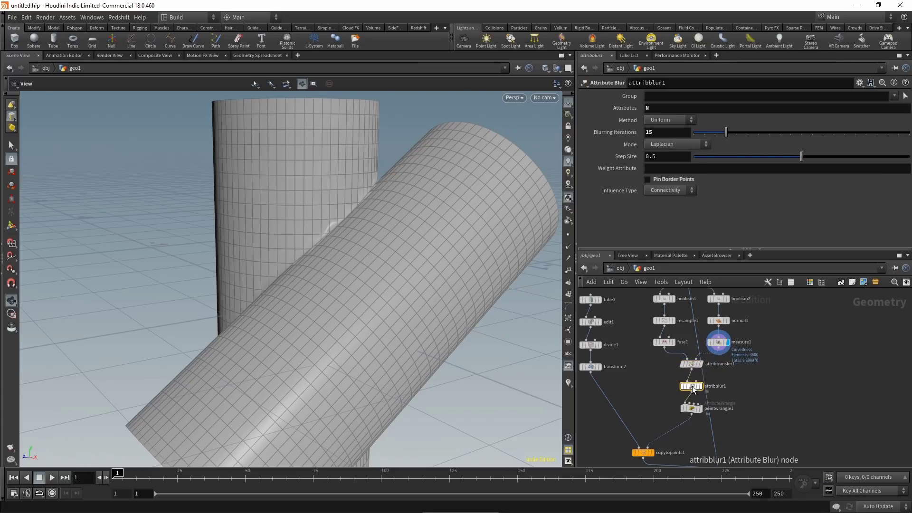
left_click(775, 108)
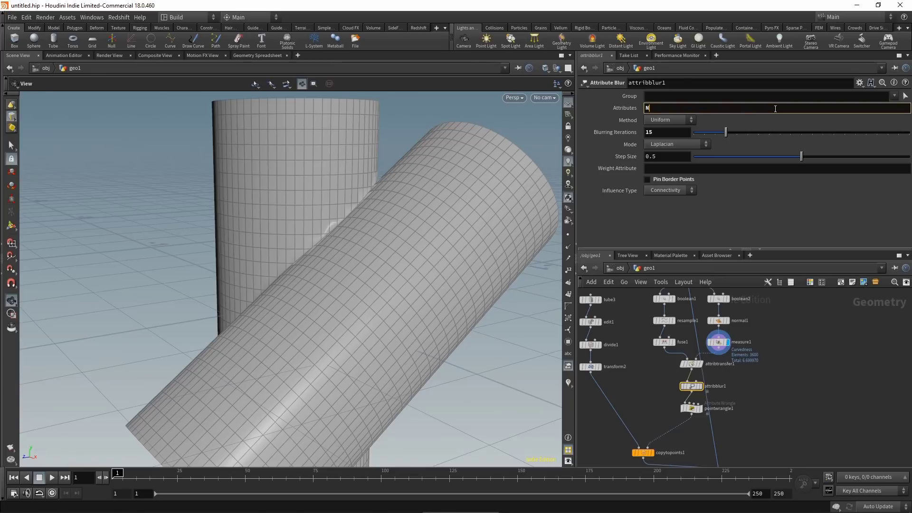
type("curvature")
key("Return")
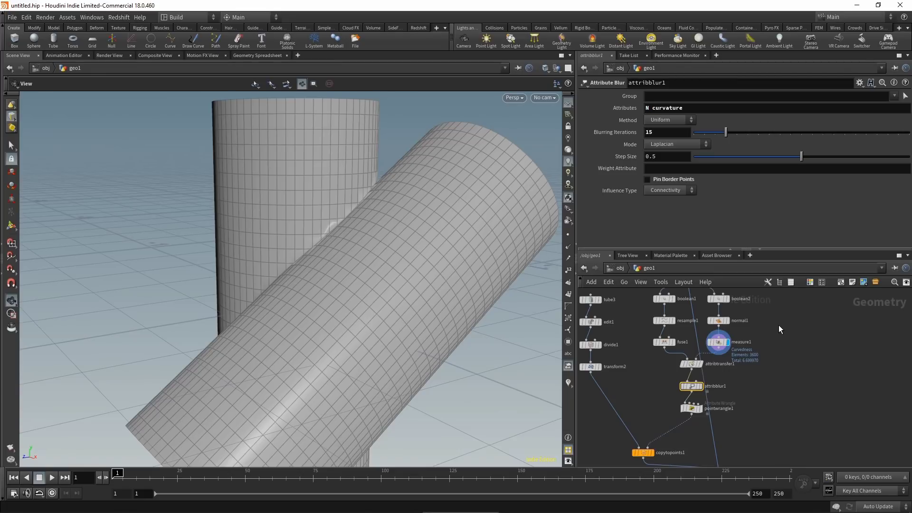
Step: Insert a Point VOP between the Point Wrangle and Copy to Points nodes, display it and open its network
middle_click_drag(697, 436, 703, 391)
key("Tab")
type("p")
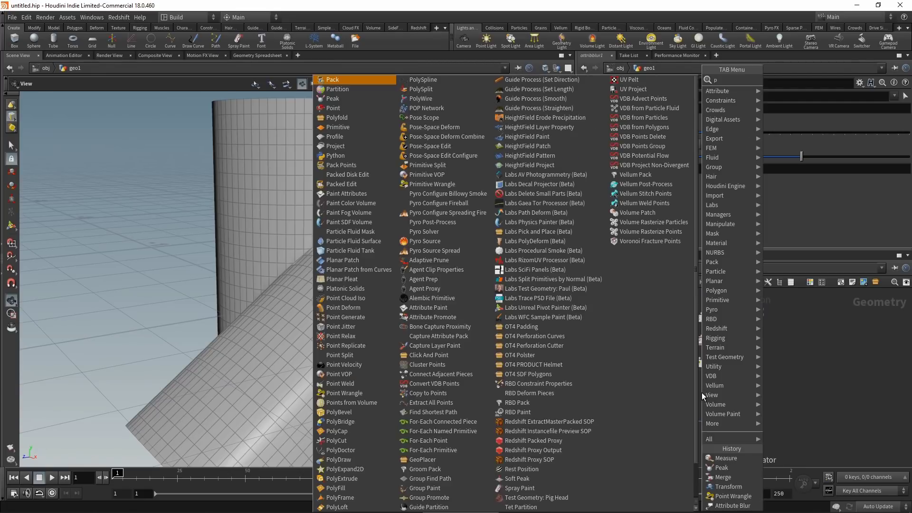
type("ointvop")
key("Return")
left_click(694, 393)
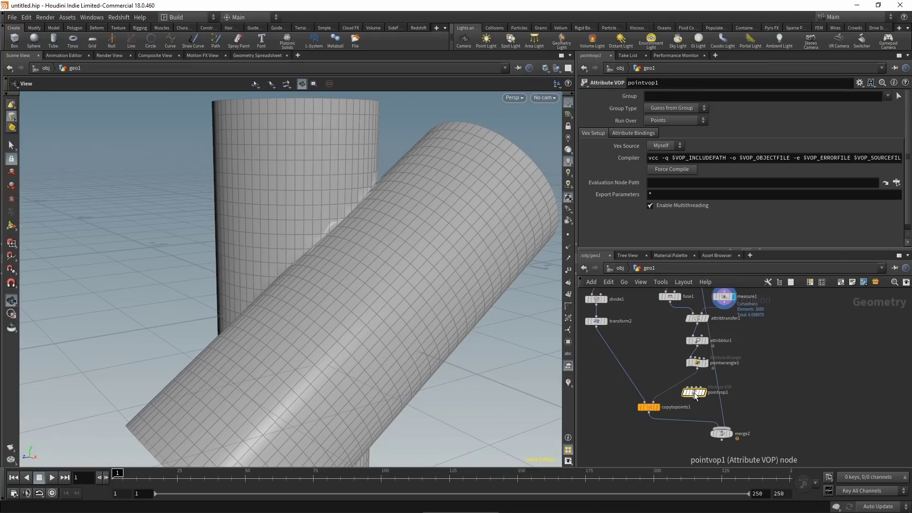
left_click_drag(695, 395, 698, 392)
double_click(698, 386)
left_click_drag(746, 249, 747, 204)
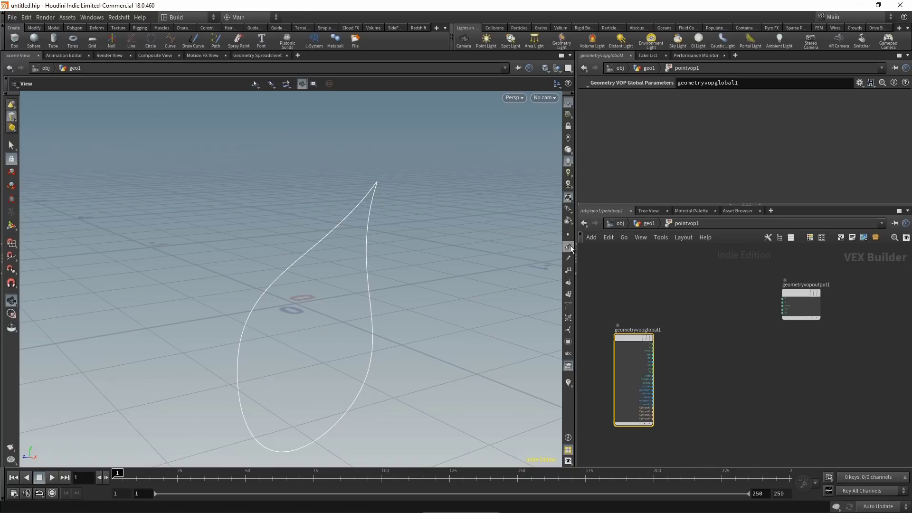
Step: Add a Bind node to the VOP network above the global parameters and name its float parameter curvature
left_click_drag(576, 304, 520, 304)
left_click_drag(801, 294, 802, 340)
left_click(680, 302)
key("Tab")
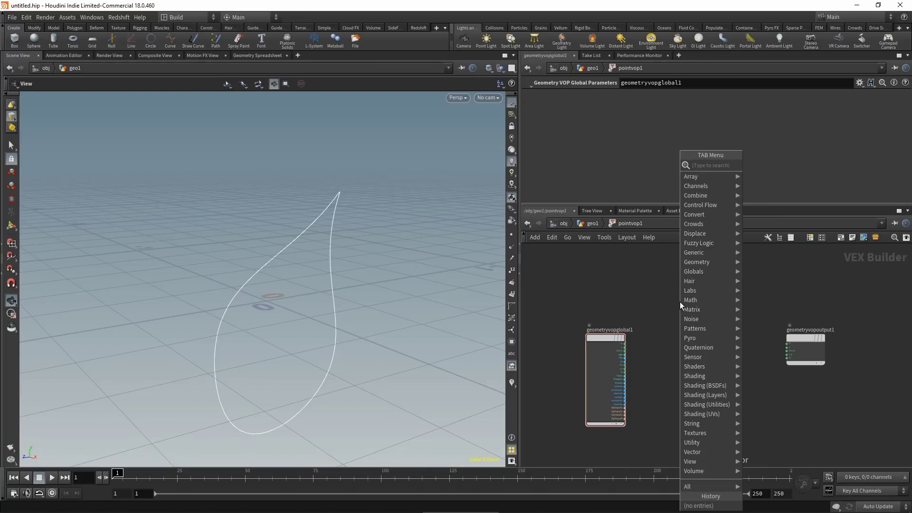
type("bind")
key("Return")
left_click(606, 295)
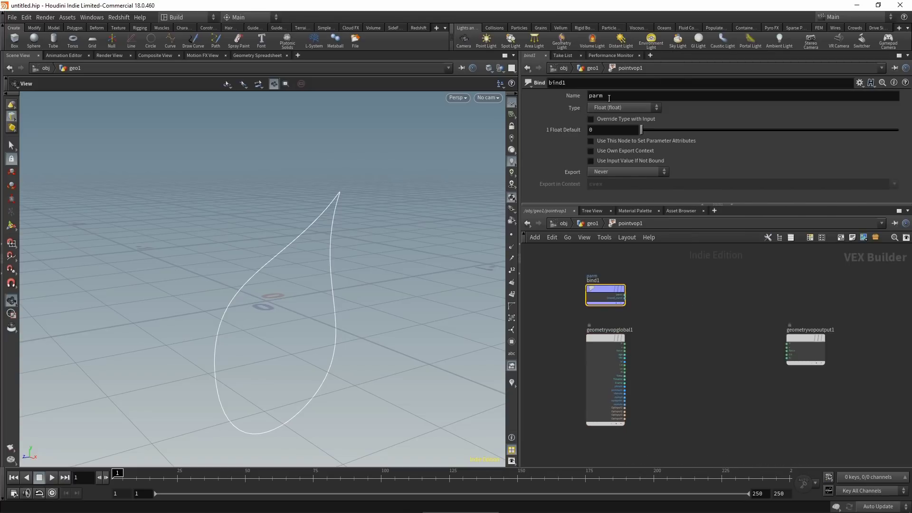
type("curvature")
Step: Add a Fit Range node that takes the bound curvature as its input value
key("Tab")
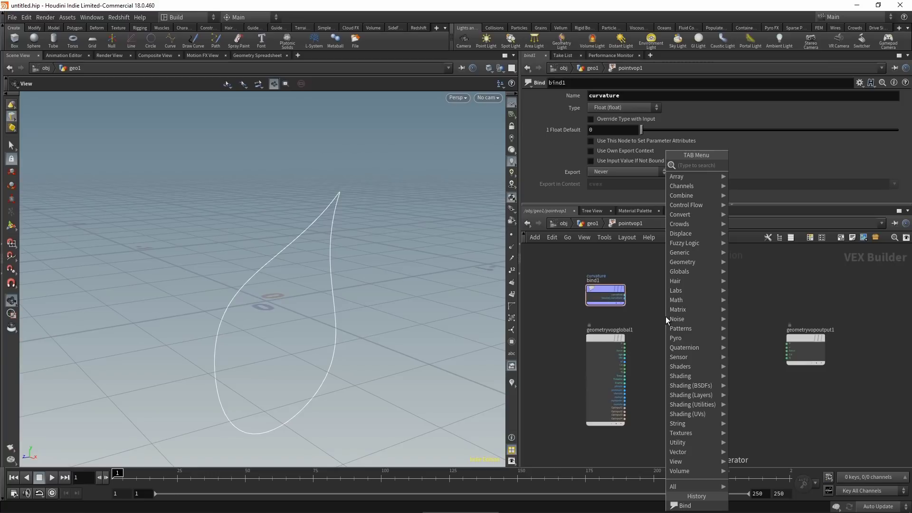
type("fit")
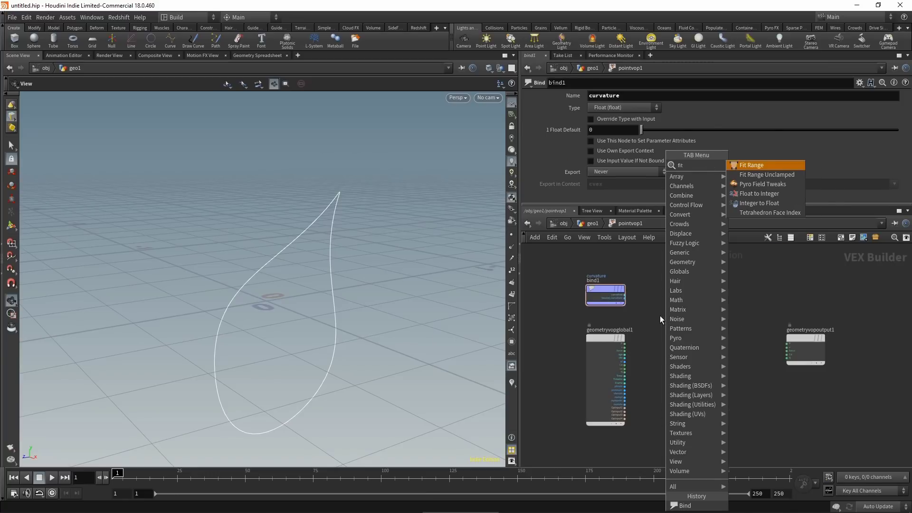
key("Return")
key("Return")
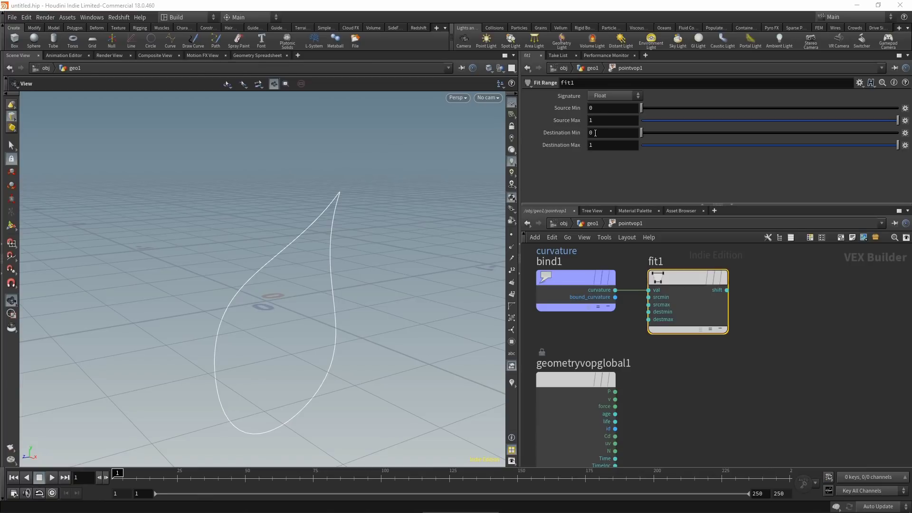
Step: Promote the Fit Range node's source minimum and source maximum to parameters of the Point VOP
right_click(662, 299)
left_click(666, 304)
right_click(662, 304)
left_click(667, 309)
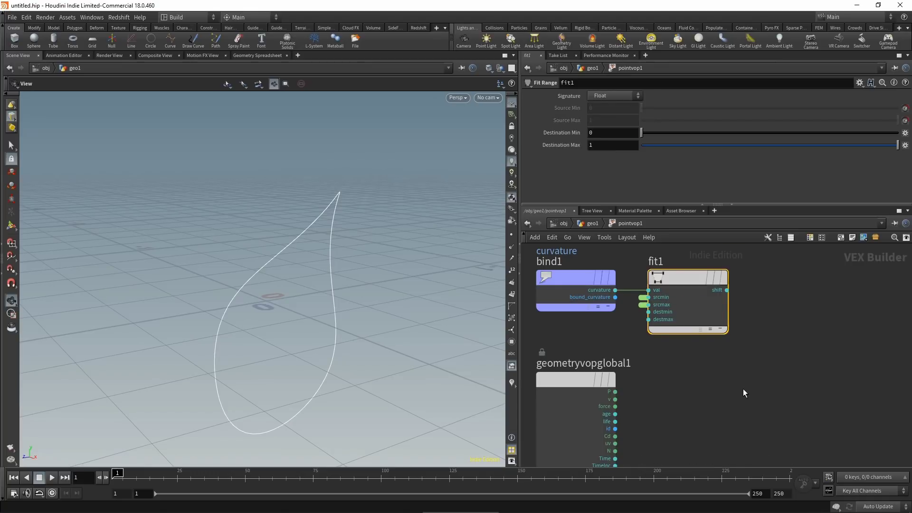
Step: Set the Point VOP's source minimum to 0.6607 and maximum to 0.902474, copying the lowest and highest curvature values from the geometry spreadsheet
left_click(580, 223)
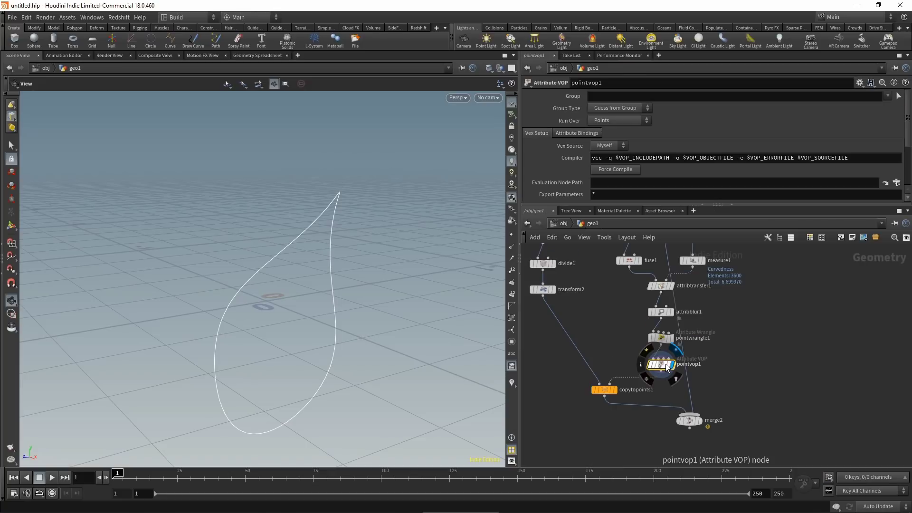
scroll(548, 168, "down", 5)
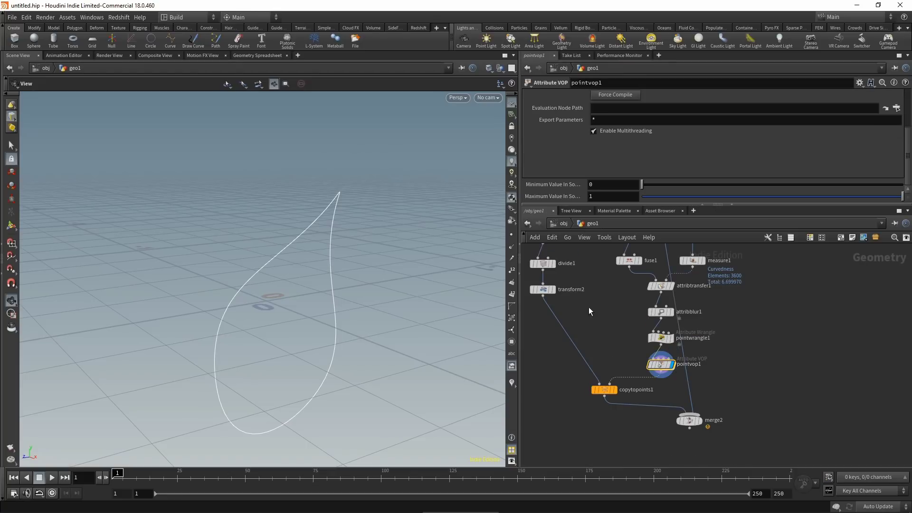
left_click(251, 56)
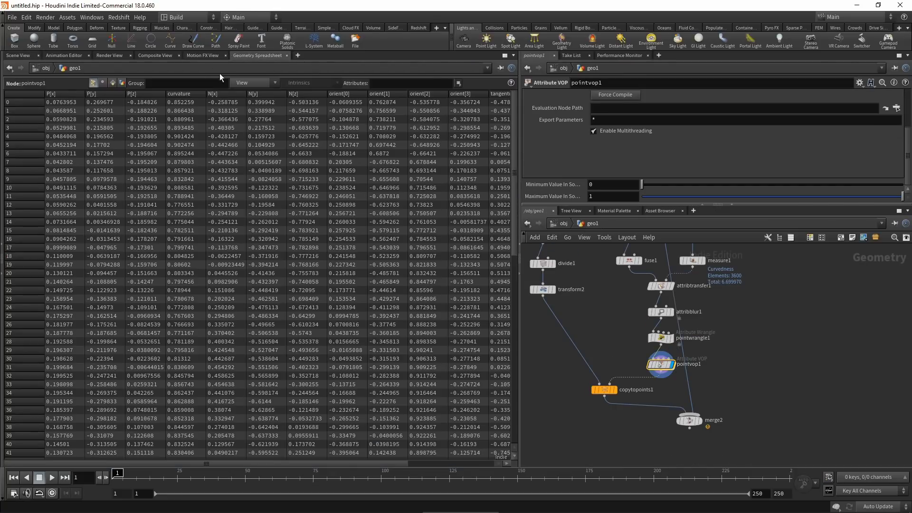
left_click(185, 93)
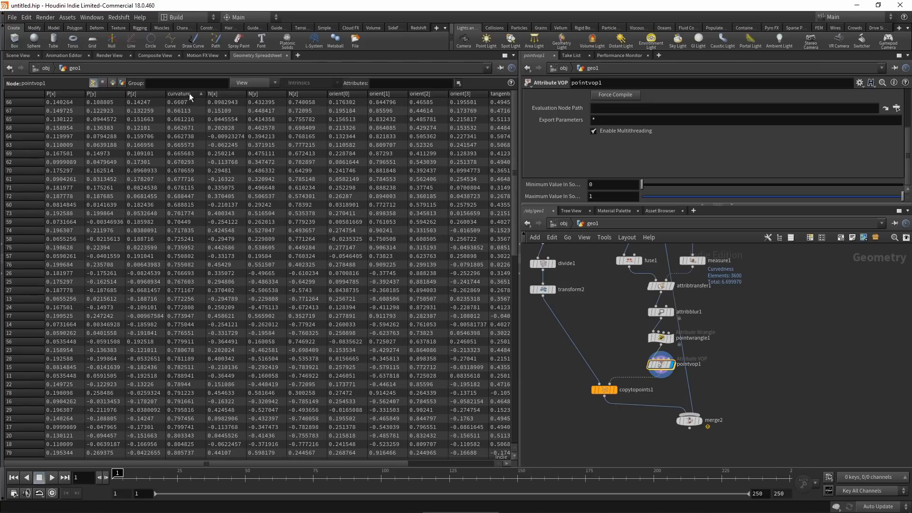
double_click(610, 185)
type("0.6607")
left_click(611, 195)
left_click(189, 93)
left_click(190, 102)
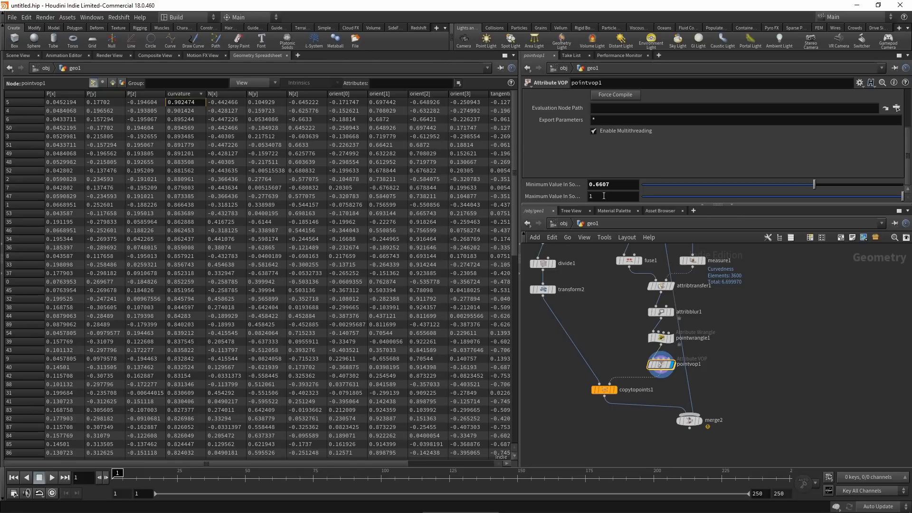
left_click(604, 196)
type("0.902474")
key("Return")
Step: Return to the Point VOP's network and add a Displace Along Normal node between the global parameters and the output
key("i")
left_click(18, 55)
scroll(758, 341, "down", 4)
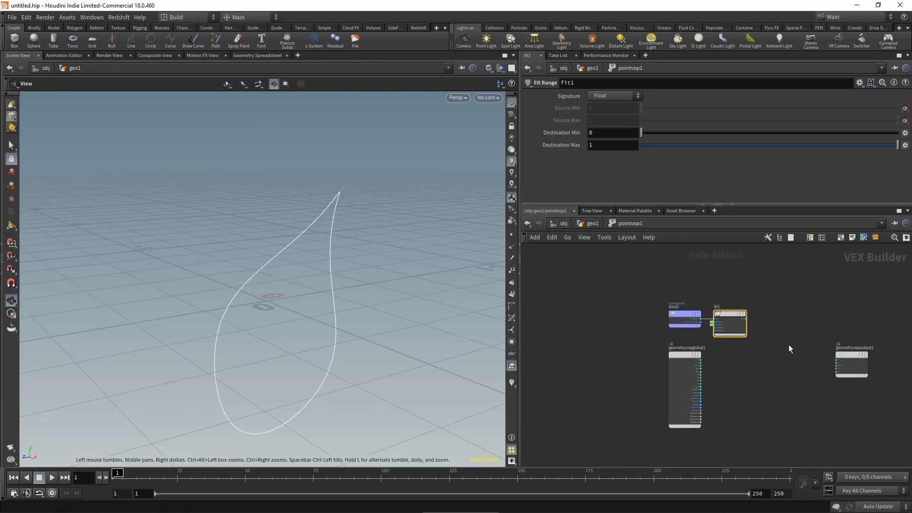
middle_click_drag(789, 344, 697, 323)
left_click_drag(753, 333, 802, 333)
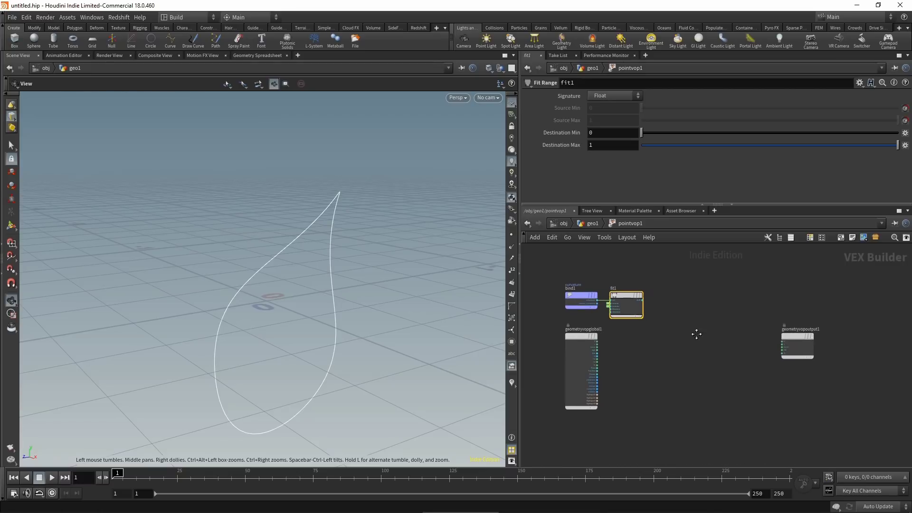
key("Tab")
type("disp")
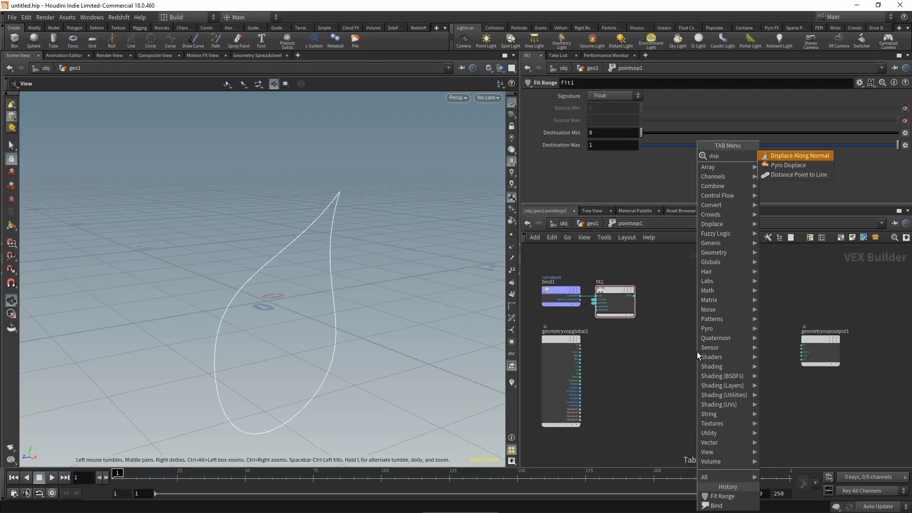
key("Return")
left_click(697, 351)
scroll(697, 351, "up", 2)
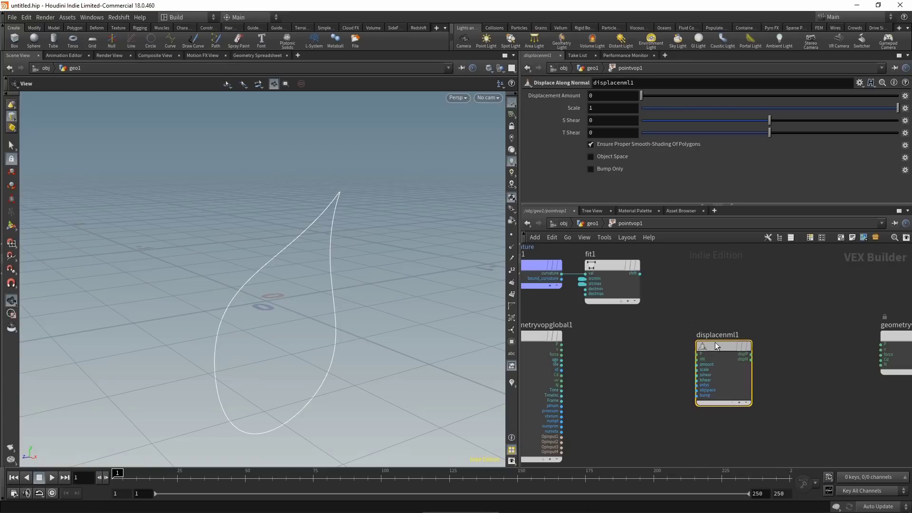
Step: Wire P, N and the fitted curvature into the Displace Along Normal node, and its displaced position into the output's P
left_click_drag(562, 345, 690, 344)
left_click_drag(562, 385, 690, 350)
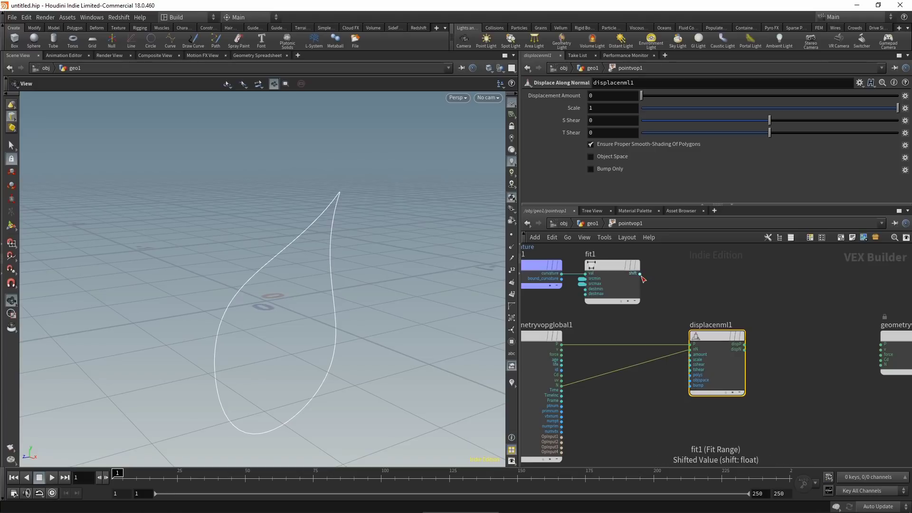
left_click_drag(641, 275, 687, 355)
middle_click_drag(794, 350, 777, 358)
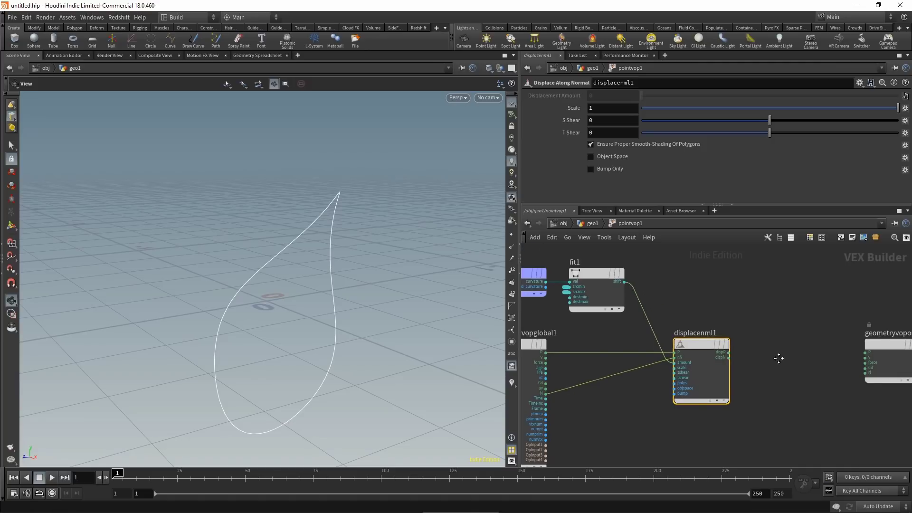
left_click_drag(729, 352, 865, 352)
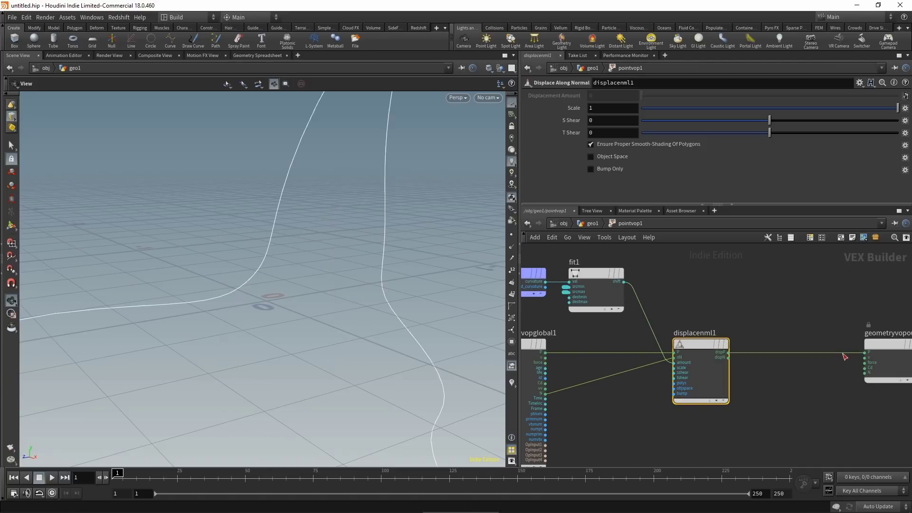
left_click_drag(342, 322, 334, 301)
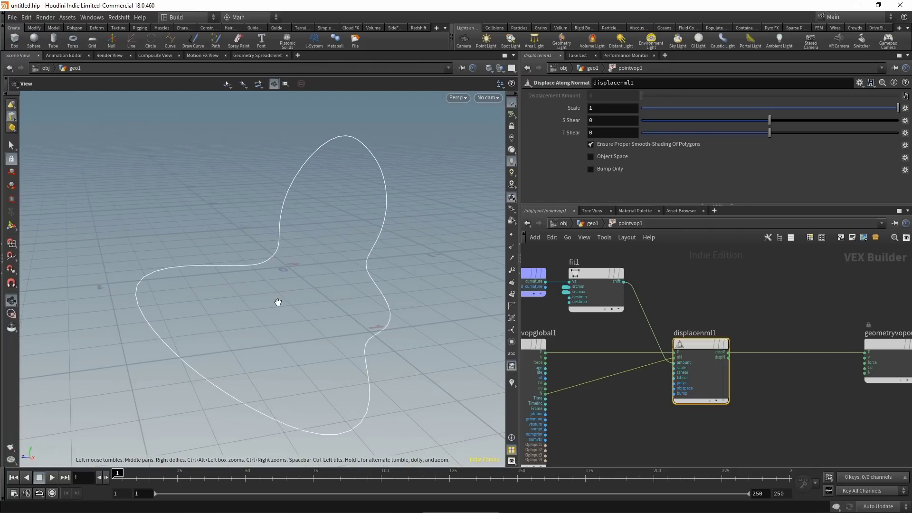
Step: Insert a second Fit Range node between the first one and the Displace Along Normal node's amount input
left_click_drag(695, 343, 767, 341)
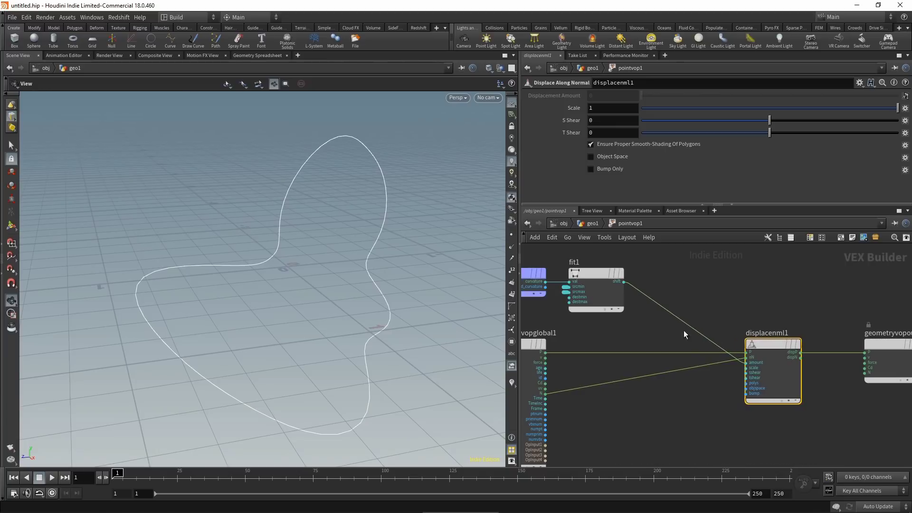
key("Tab")
type("fit")
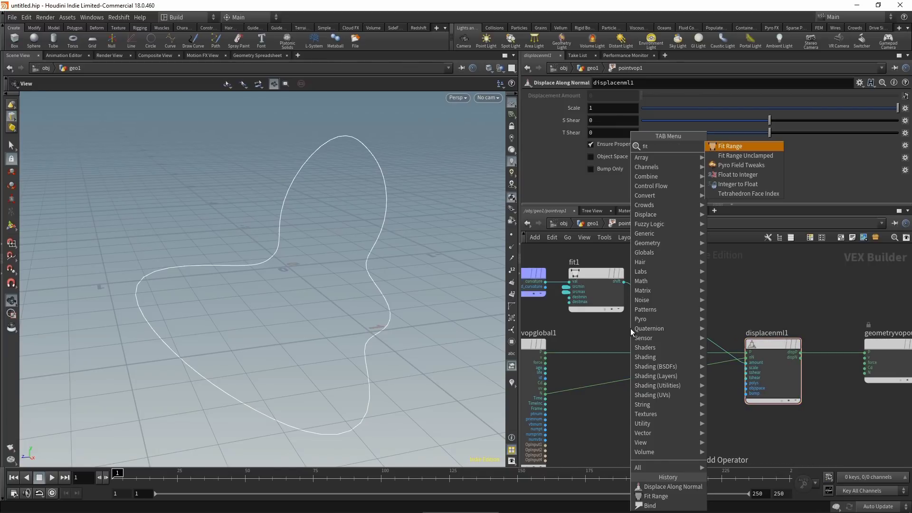
key("Return")
left_click(719, 275)
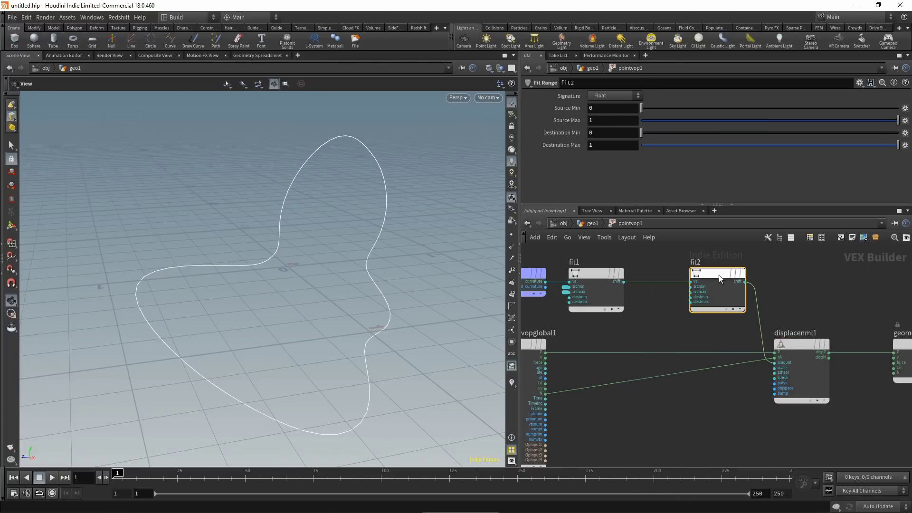
Step: Promote the second Fit Range node's destination minimum and destination maximum to parameters of the Point VOP
right_click(706, 300)
left_click(708, 309)
right_click(706, 306)
left_click(707, 308)
Step: On the Point VOP node, set the destination minimum to 0.015 and the destination maximum to 0.026
key("u")
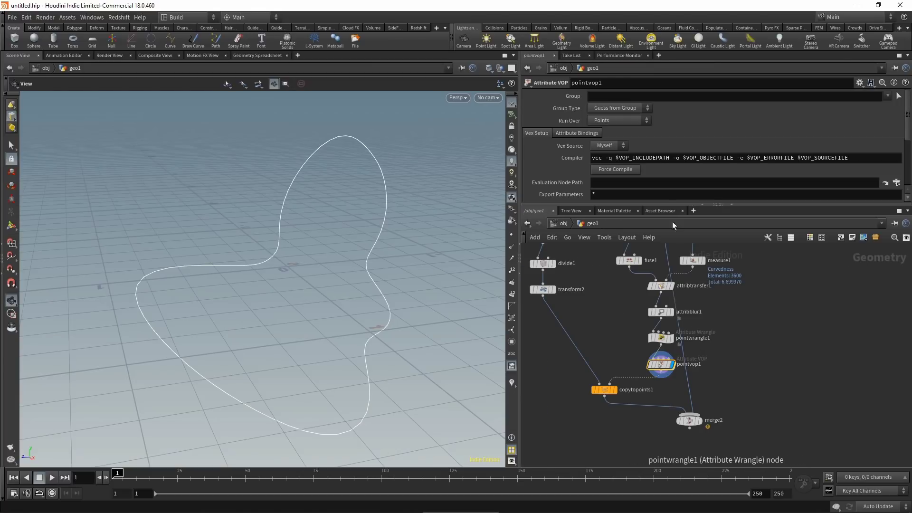
scroll(618, 172, "down", 1)
left_click_drag(901, 196, 648, 192)
left_click(646, 184)
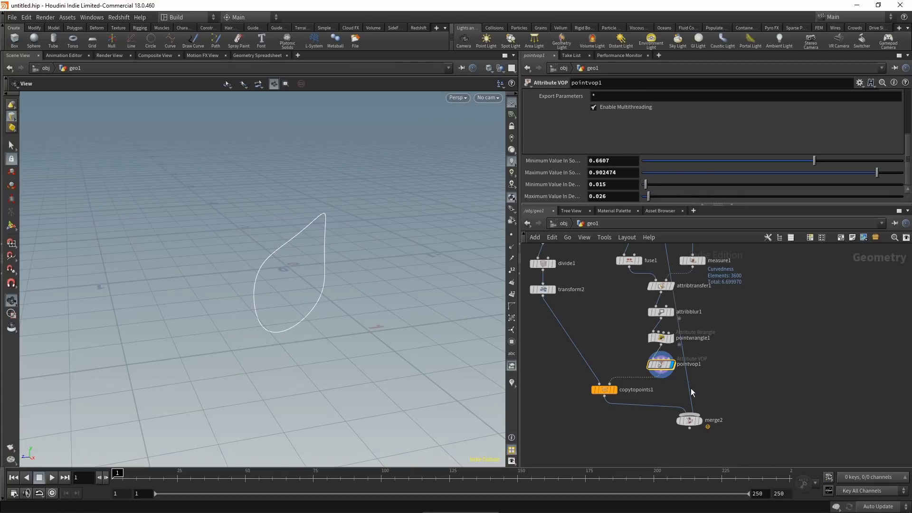
Step: Inside the Point VOP, insert a Spline Ramp (float) parameter between the two Fit Range nodes
double_click(661, 366)
scroll(662, 366, "down", 3)
left_click_drag(846, 404, 726, 317)
left_click_drag(726, 318, 727, 317)
left_click(680, 294)
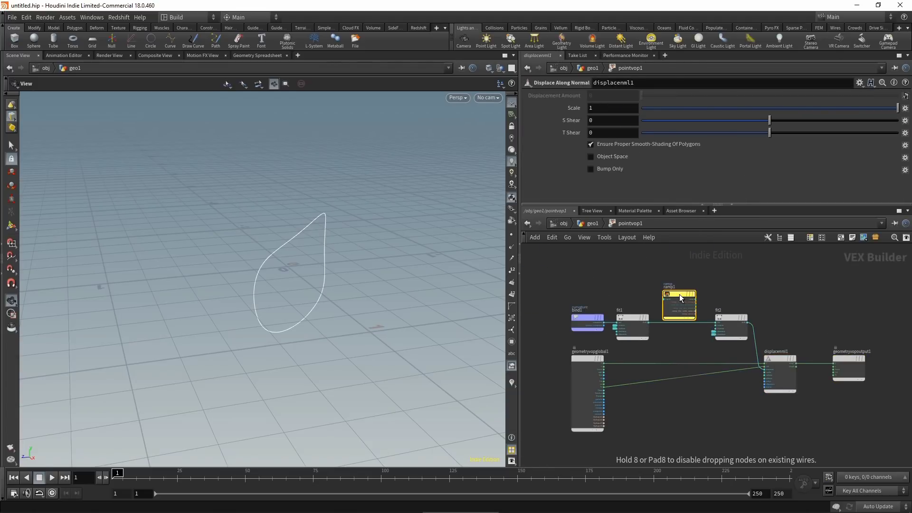
left_click(618, 132)
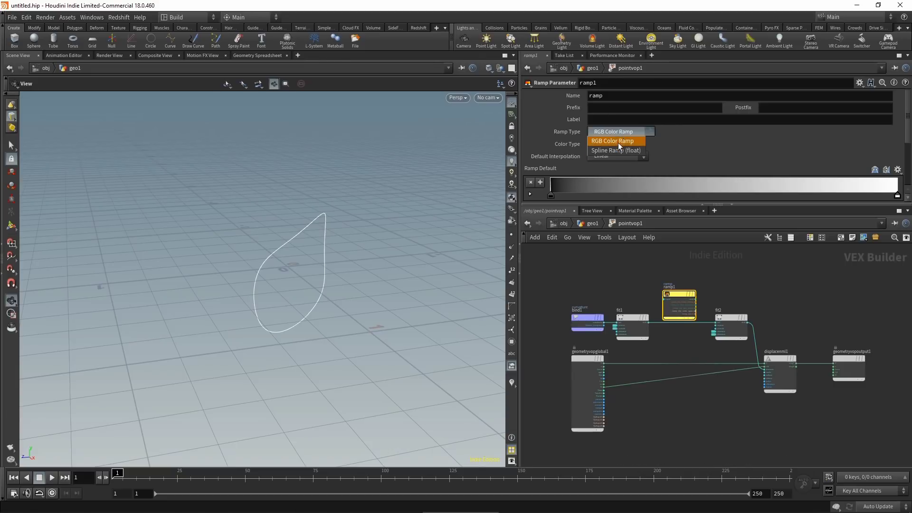
left_click(617, 142)
left_click_drag(682, 290, 682, 315)
key("u")
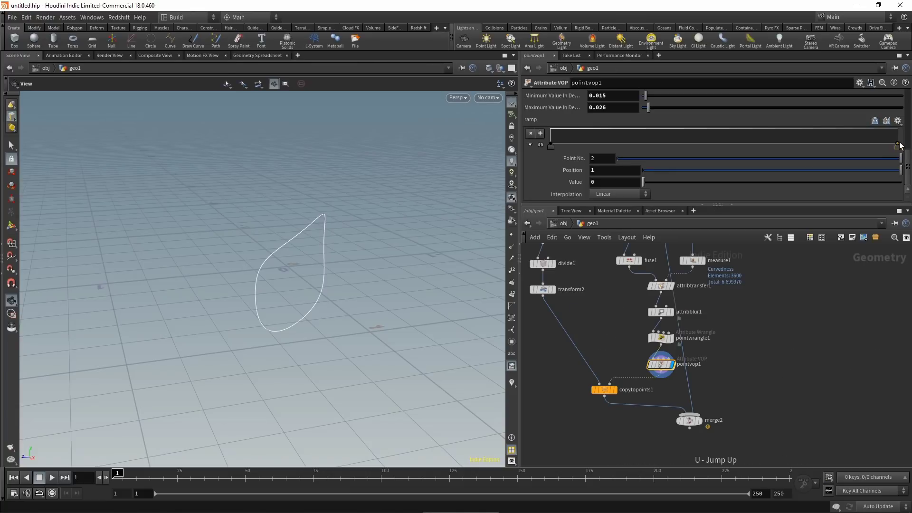
Step: Raise the end point of the Point VOP's ramp to value 1 and display the merge node joining tubes and weld
left_click_drag(897, 145, 785, 142)
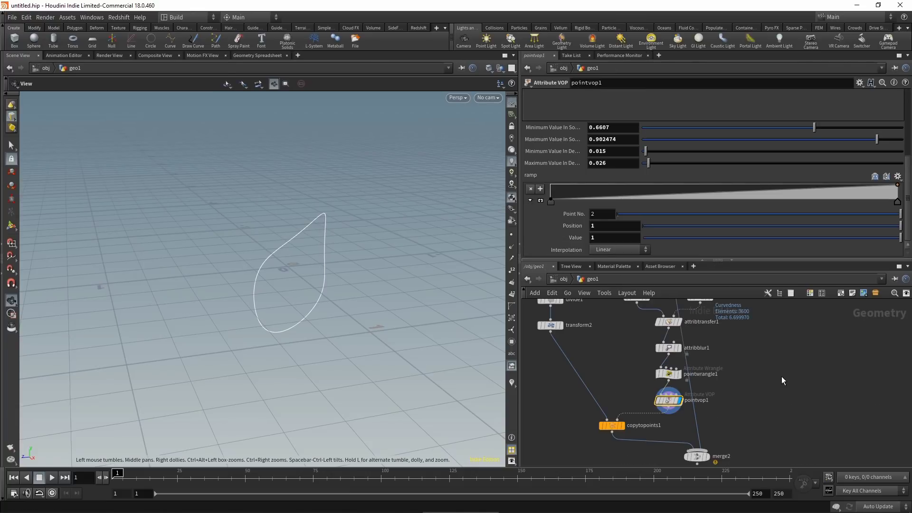
left_click(709, 456)
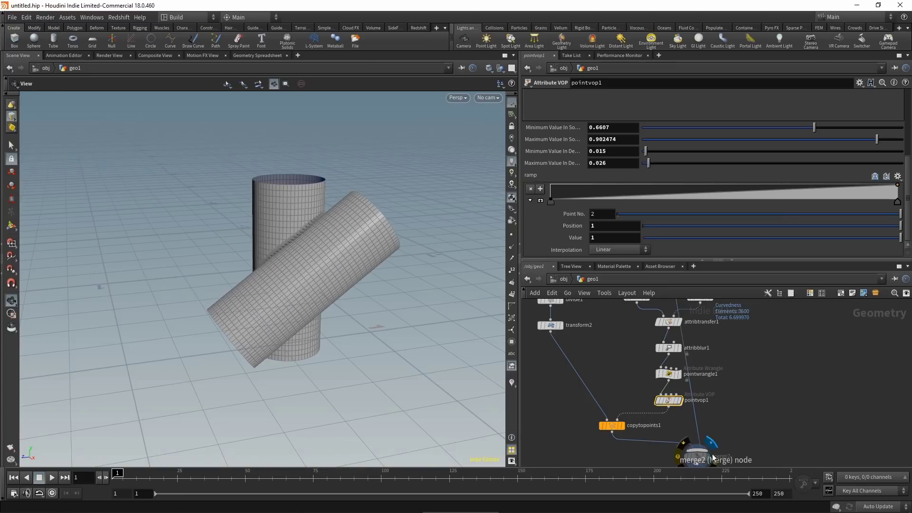
Step: Set the Point VOP's destination minimum to 0.011 and maximum to 0.038, and add a ramp point at about 0.83 with value about 0.47
scroll(295, 230, "up", 5)
left_click_drag(295, 230, 306, 238)
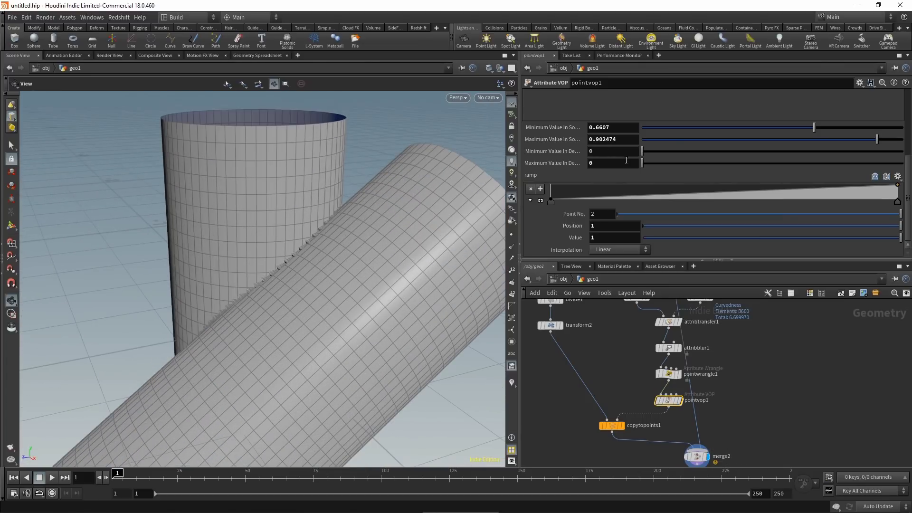
left_click_drag(640, 153, 652, 163)
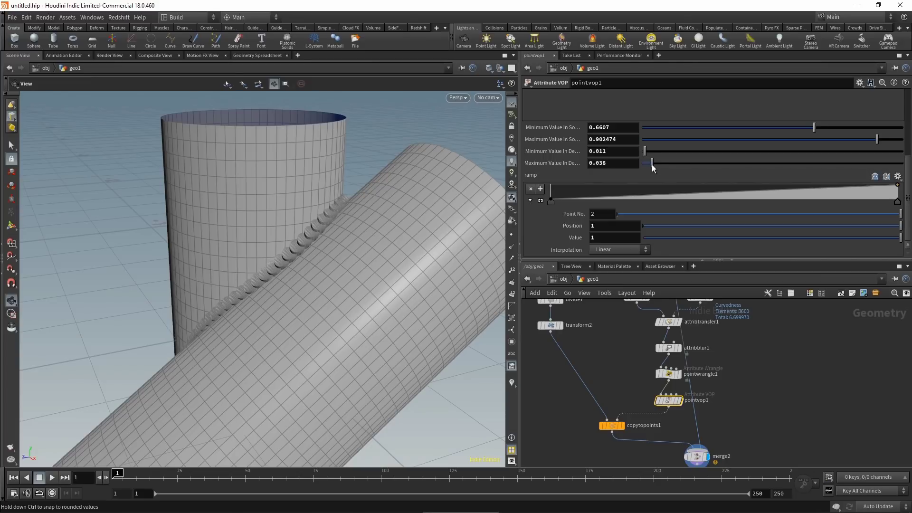
left_click_drag(806, 189, 838, 192)
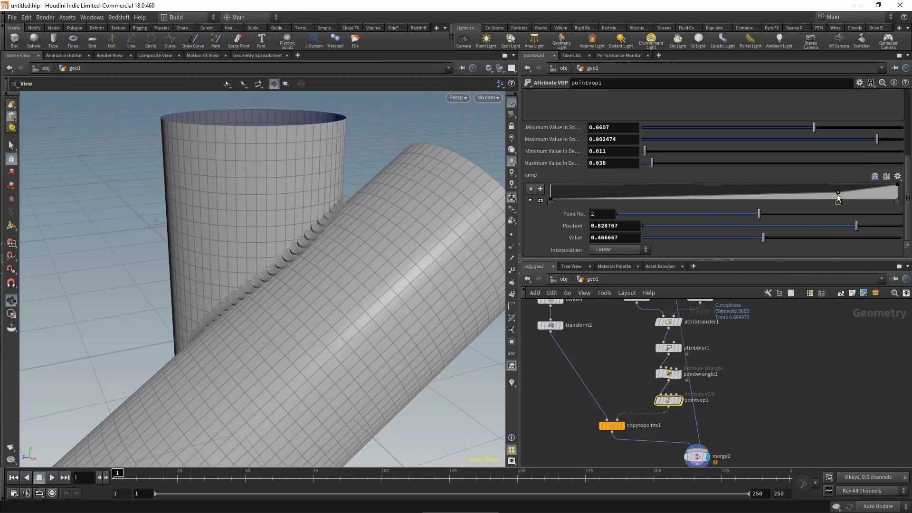
Step: Add a VDB from Polygons node and wire the Copy to Points output into it
scroll(761, 391, "down", 2)
middle_click_drag(767, 395, 756, 364)
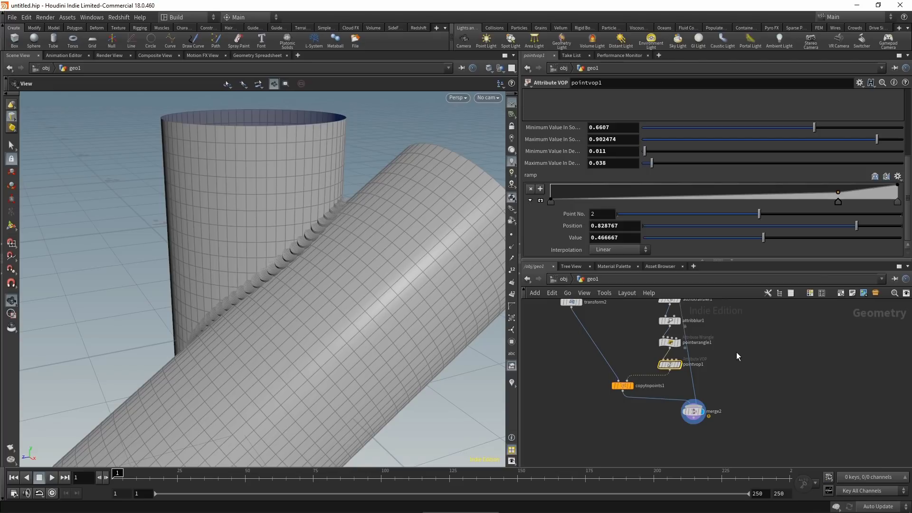
middle_click_drag(611, 421, 613, 377)
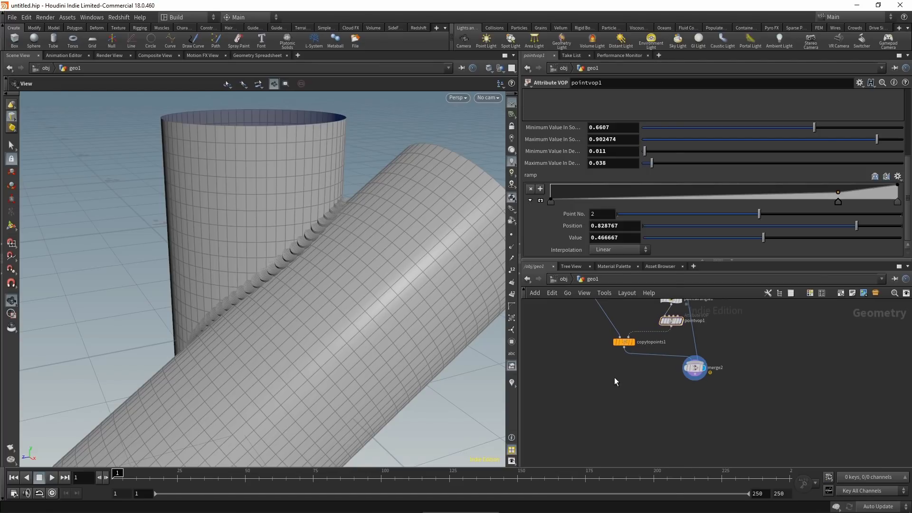
key("Tab")
type("vdb fr")
key("Down")
key("Down")
key("Down")
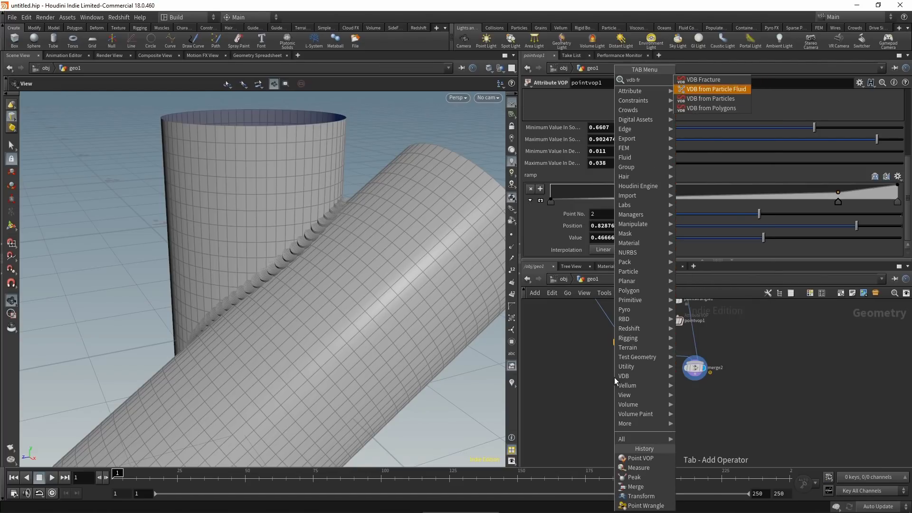
key("Return")
key("Return")
left_click_drag(635, 344, 612, 387)
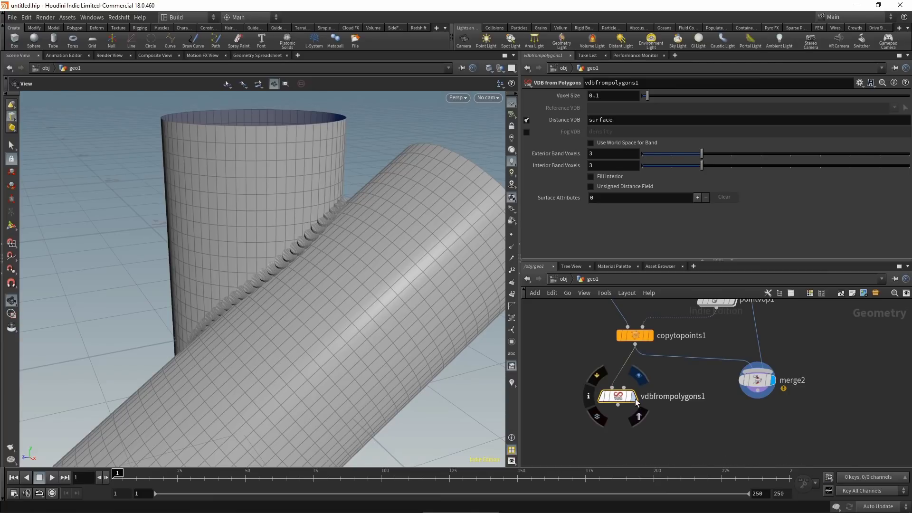
Step: Display the VDB from Polygons node and set its voxel size to 0.001
left_click(636, 402)
left_click(614, 96)
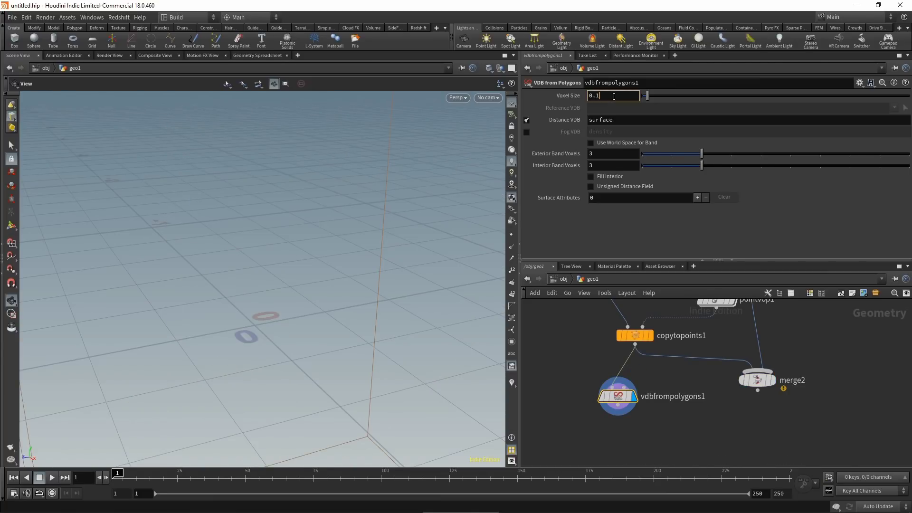
type("00")
key("Return")
mouse_move(617, 394)
left_click_drag(614, 393, 632, 382)
Step: Append a VDB Smooth SDF node after VDB from Polygons and set its iterations to 6
middle_click_drag(615, 430, 606, 412)
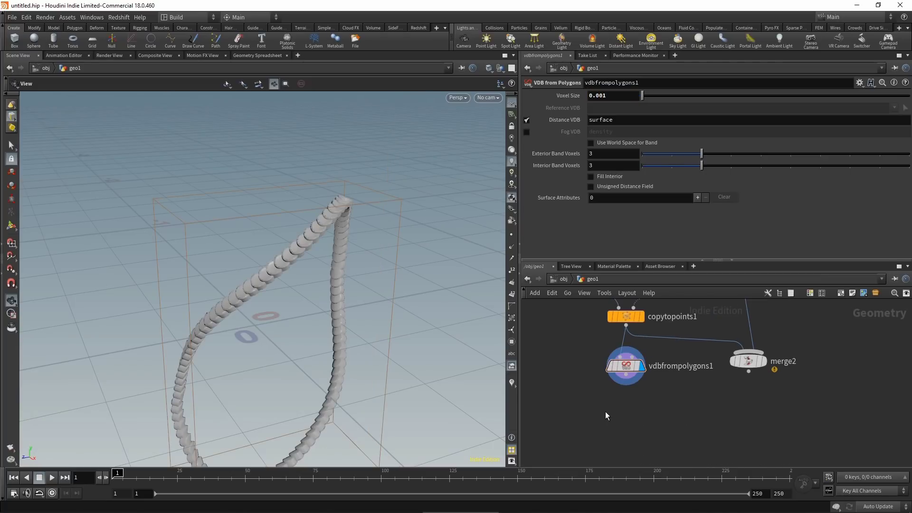
key("Tab")
type("vdb sm")
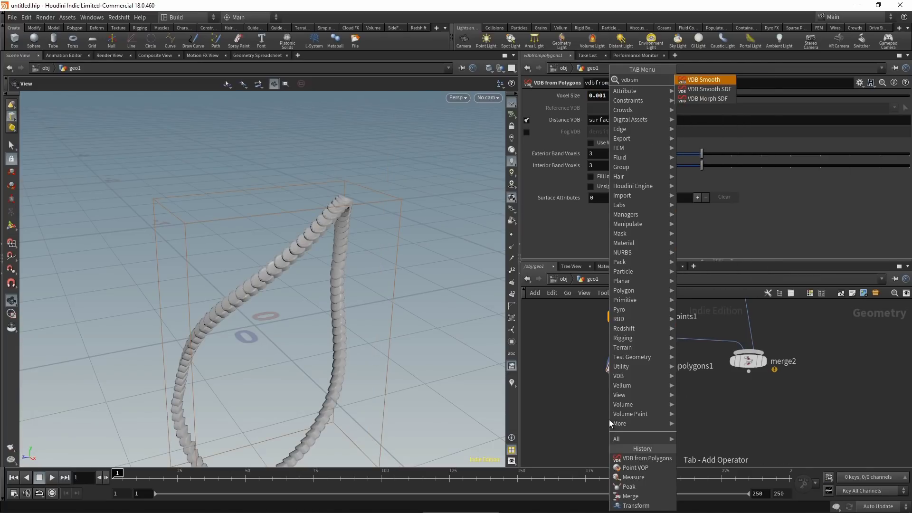
key("Down")
key("shift+Return")
left_click_drag(751, 155, 802, 154)
Step: Append a Convert VDB node after the smoothing node, converting to Polygons with adaptivity 0.208
key("Tab")
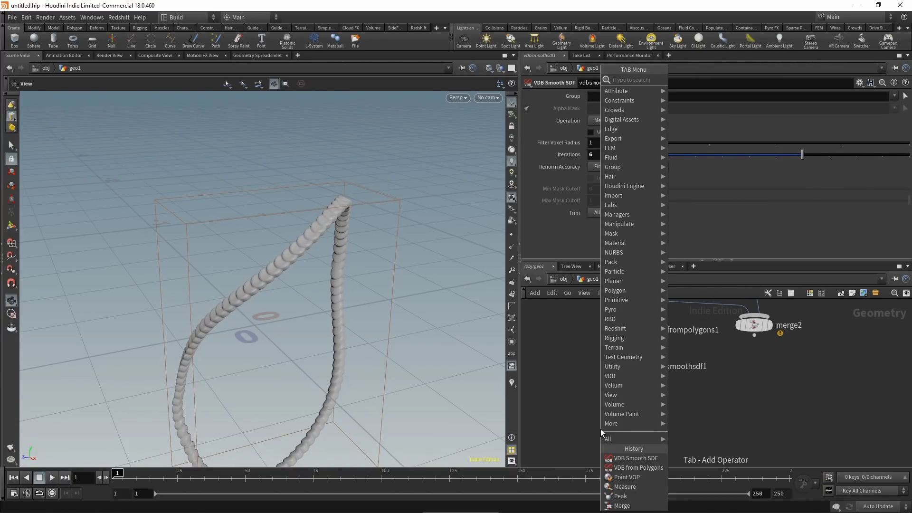
type("convert")
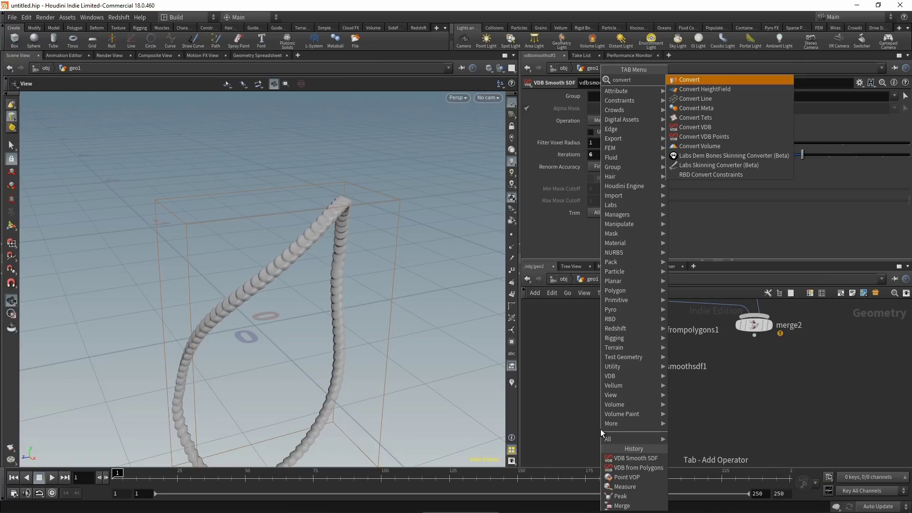
left_click(703, 128)
left_click(620, 108)
left_click(620, 138)
left_click_drag(643, 132, 669, 138)
Step: Feed the Convert VDB output into the displayed merge node in place of the raw copies, and switch the viewport to Smooth Shaded
scroll(700, 370, "down", 2)
left_click_drag(713, 337, 660, 419)
left_click(756, 358)
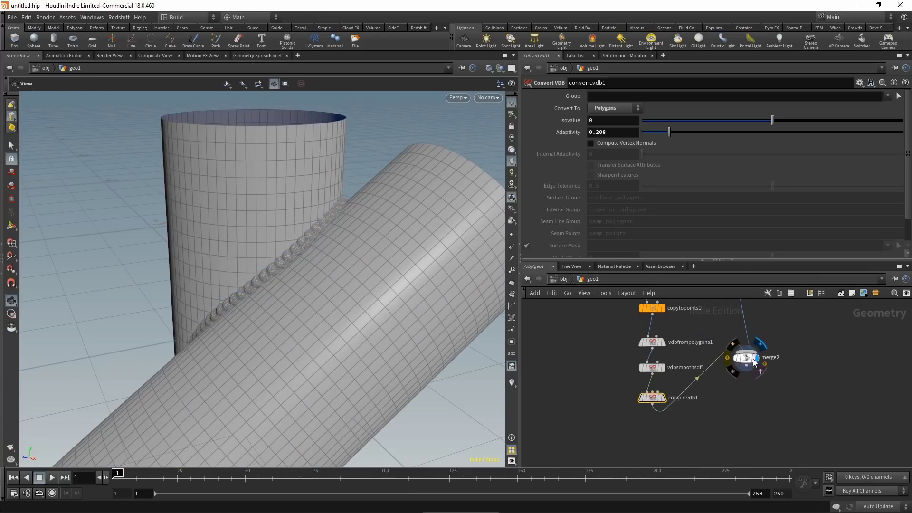
left_click(488, 68)
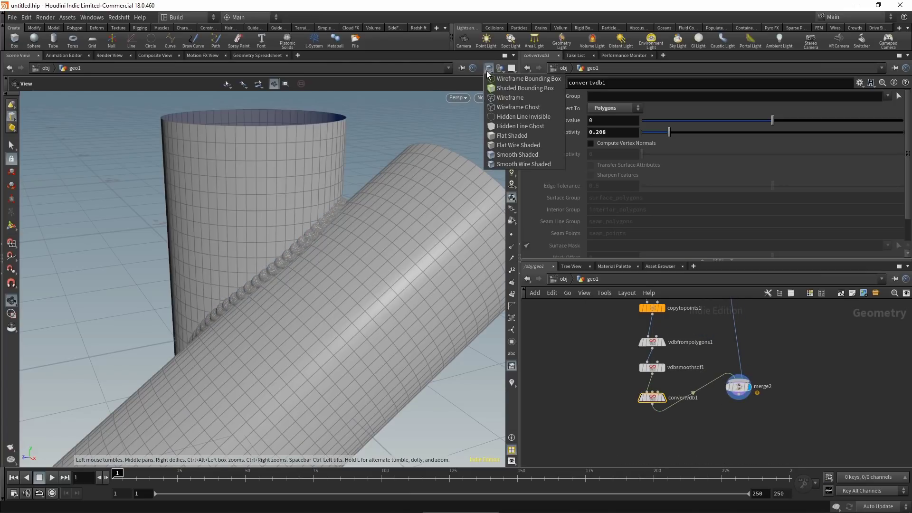
left_click(509, 156)
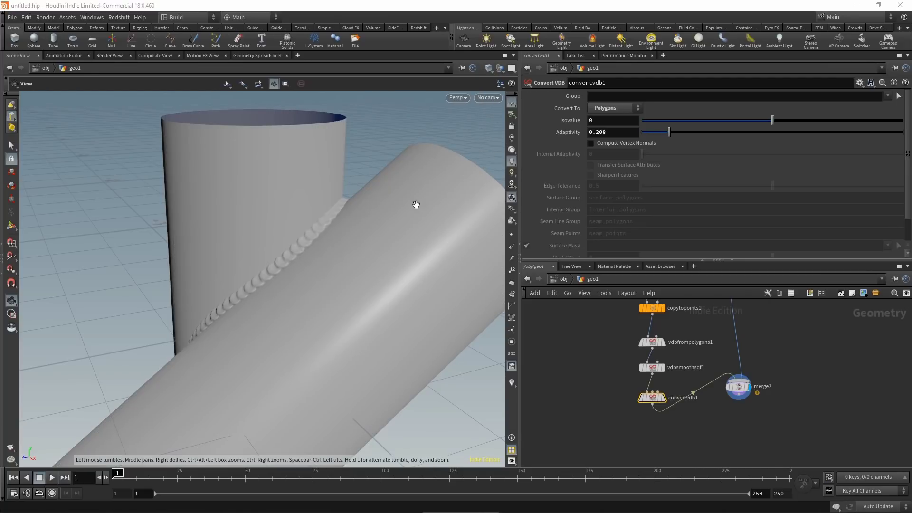
Step: Insert a Point Jitter node between the Point VOP and the Copy to Points node
scroll(751, 342, "down", 4)
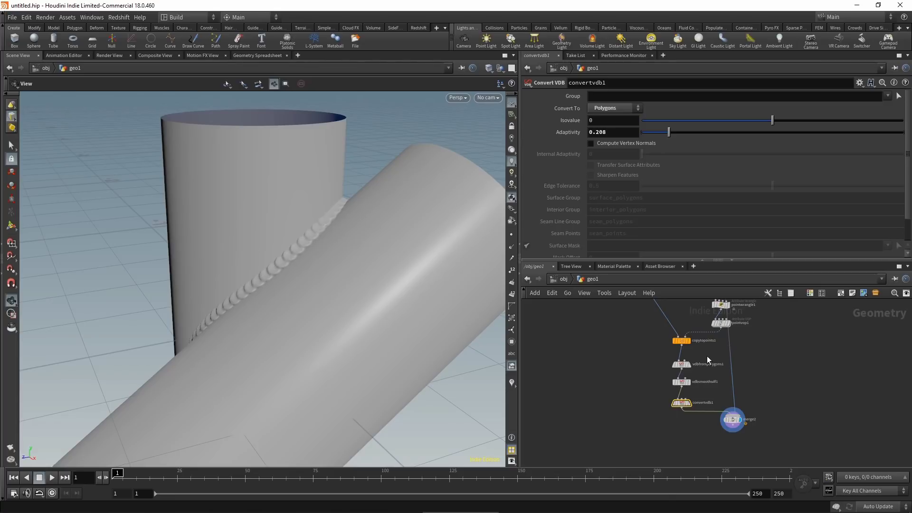
key("Tab")
type("pointj")
key("Return")
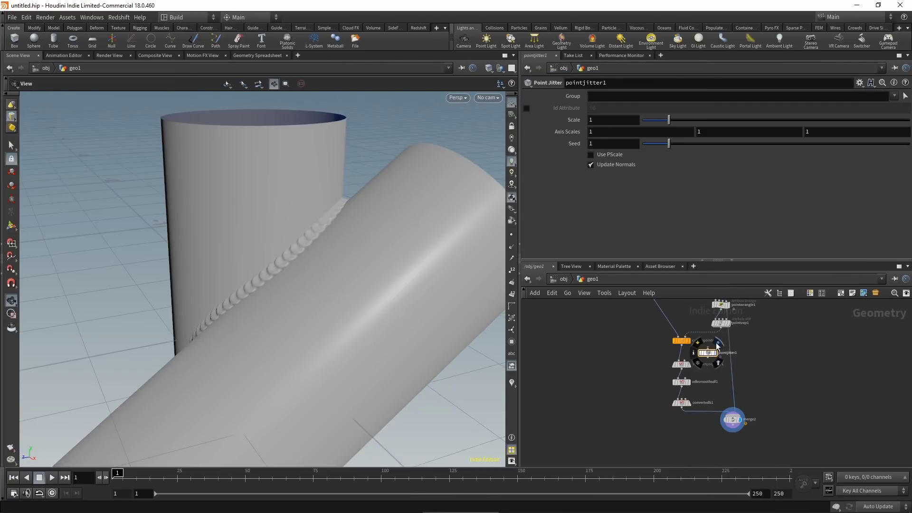
left_click_drag(711, 354, 705, 335)
Step: Set the Point Jitter node's scale to 0.002
left_click(590, 122)
type(".001")
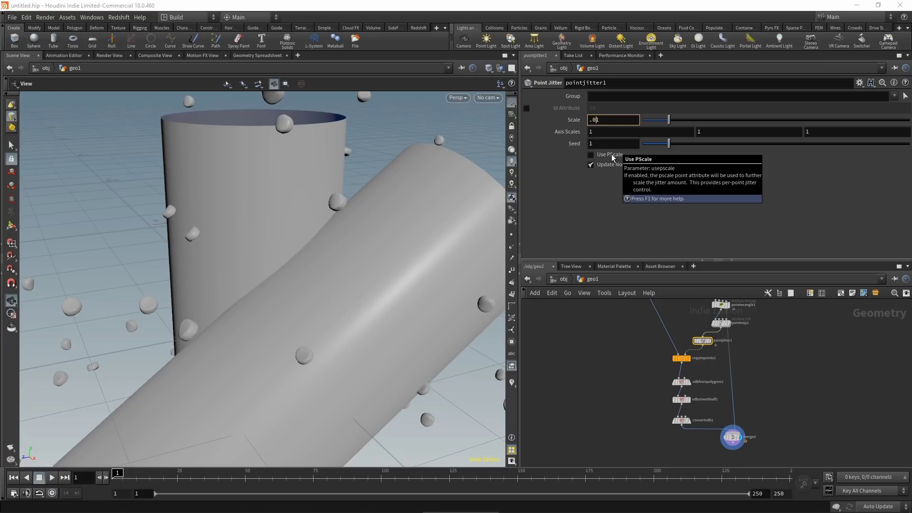
key("Return")
left_click(629, 120)
key("BackSpace")
type("2")
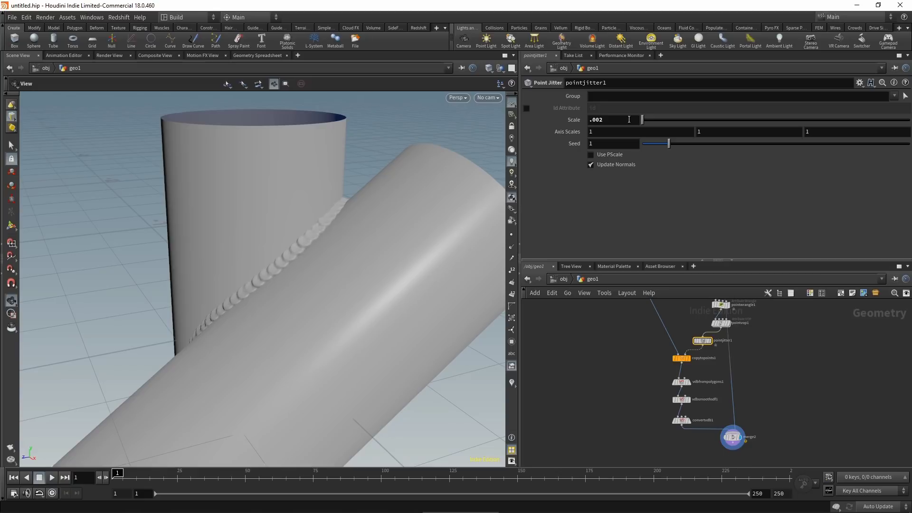